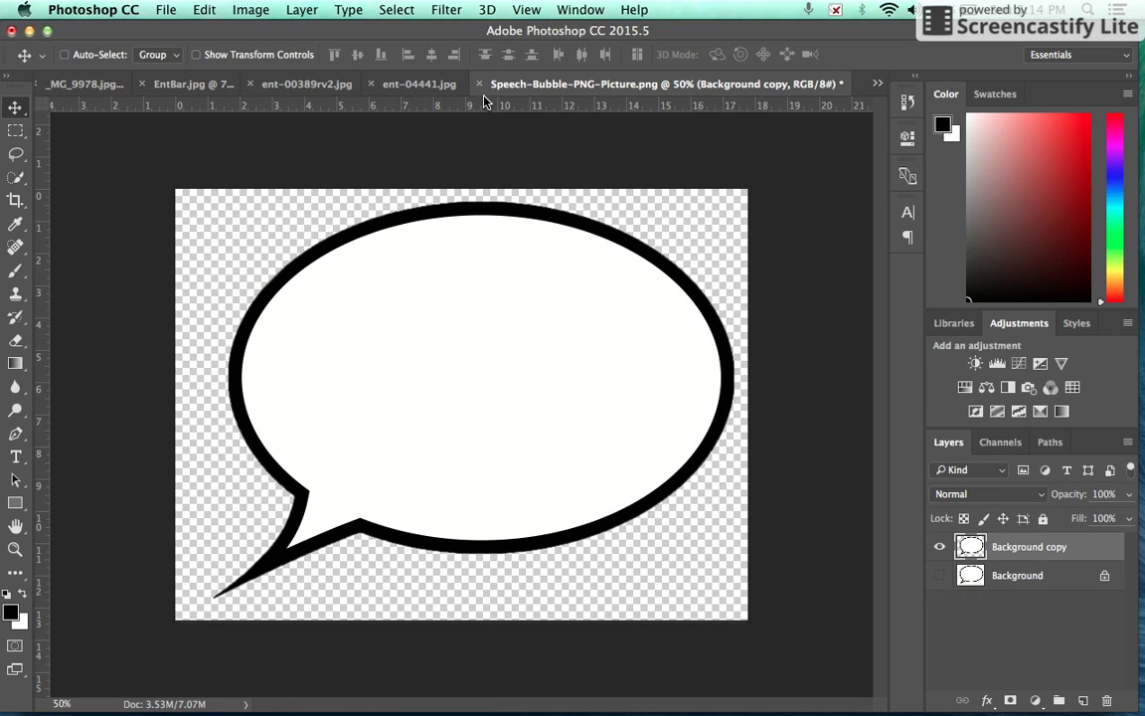
- Close the speech-bubble document without saving, then view the EntBar, office and lounge photos
{"action": "left_click", "coordinate": [480, 84]}
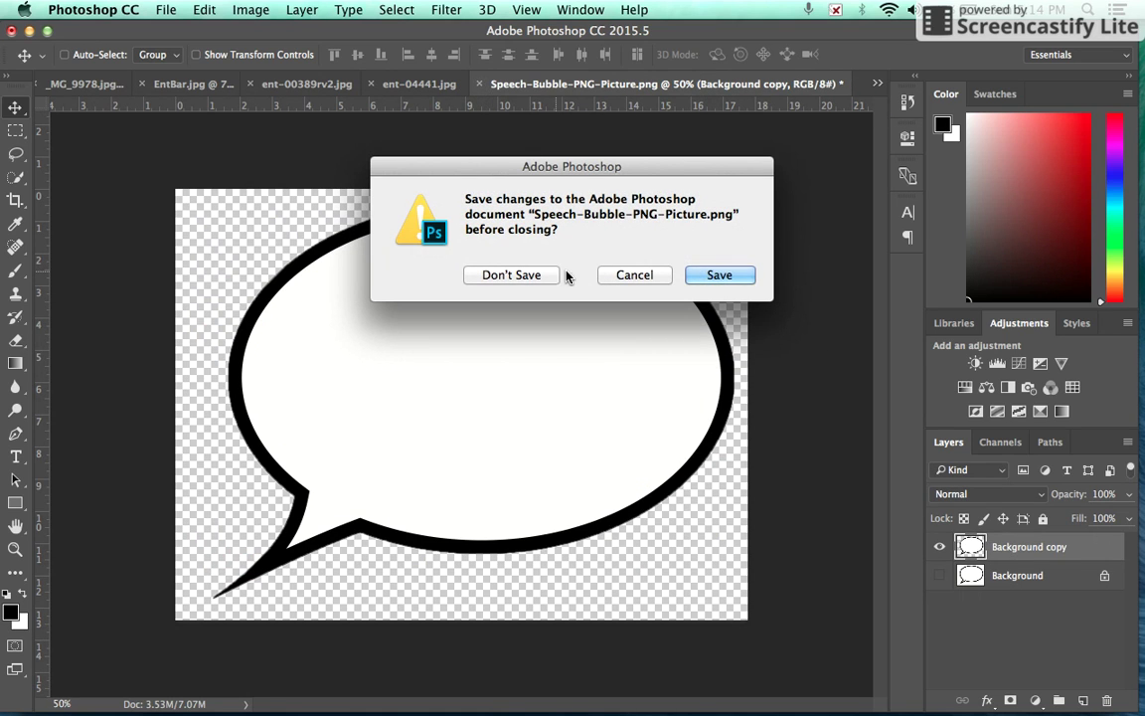
{"action": "left_click", "coordinate": [512, 274]}
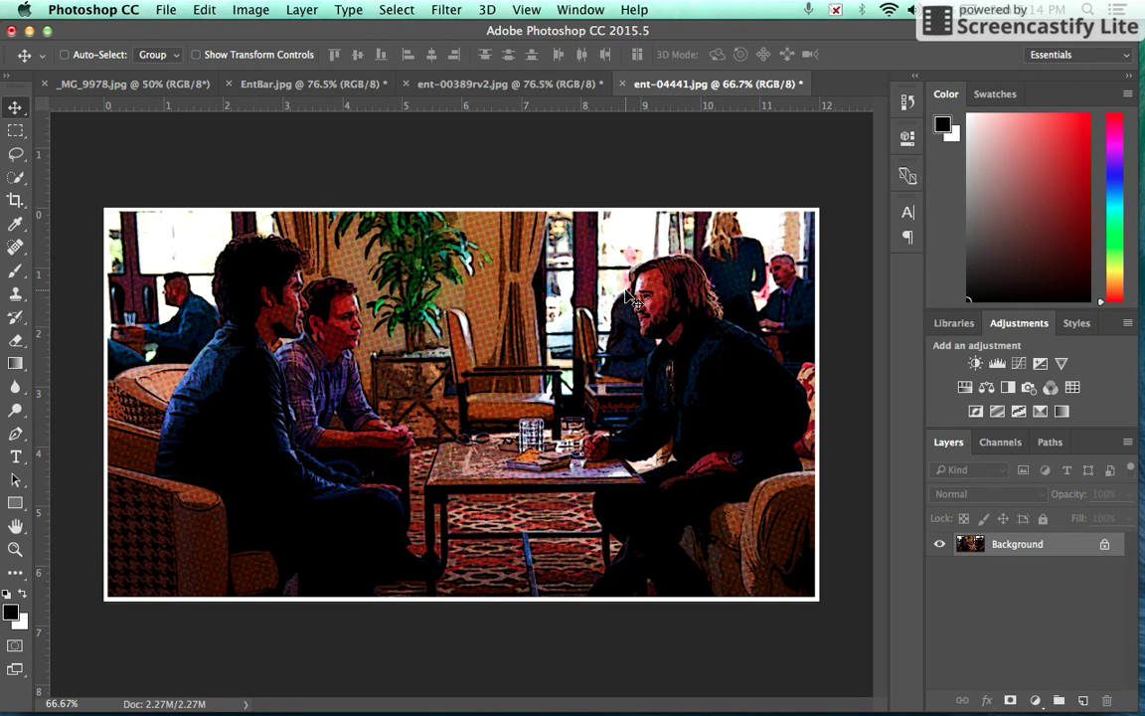
{"action": "left_click", "coordinate": [348, 90]}
{"action": "left_click", "coordinate": [468, 87]}
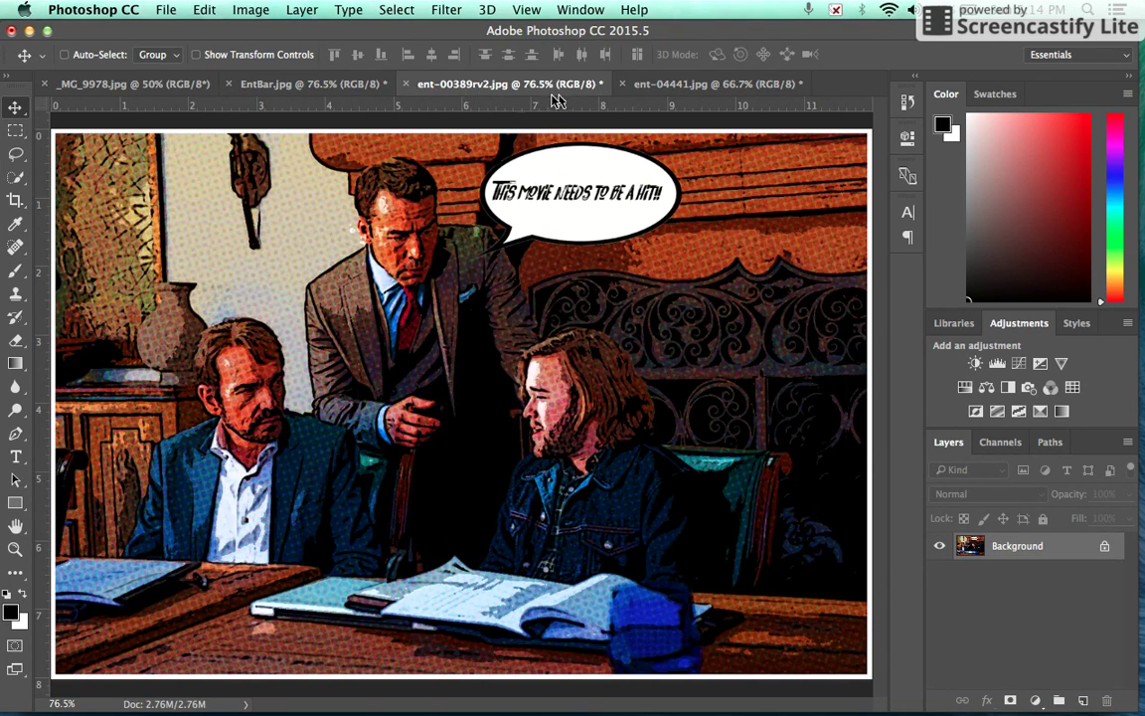
{"action": "left_click", "coordinate": [664, 87]}
- Switch between the office scene and EntBar photo, settling on the ent-04441.jpg lounge photo
{"action": "left_click", "coordinate": [507, 85]}
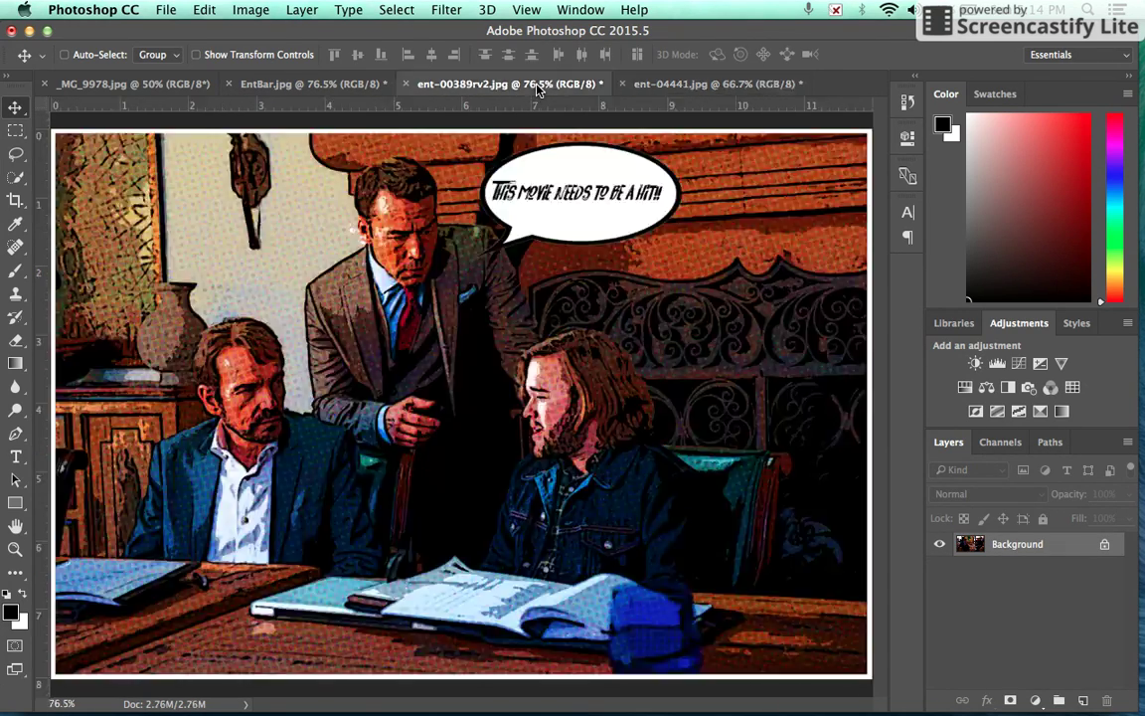
{"action": "left_click", "coordinate": [259, 84]}
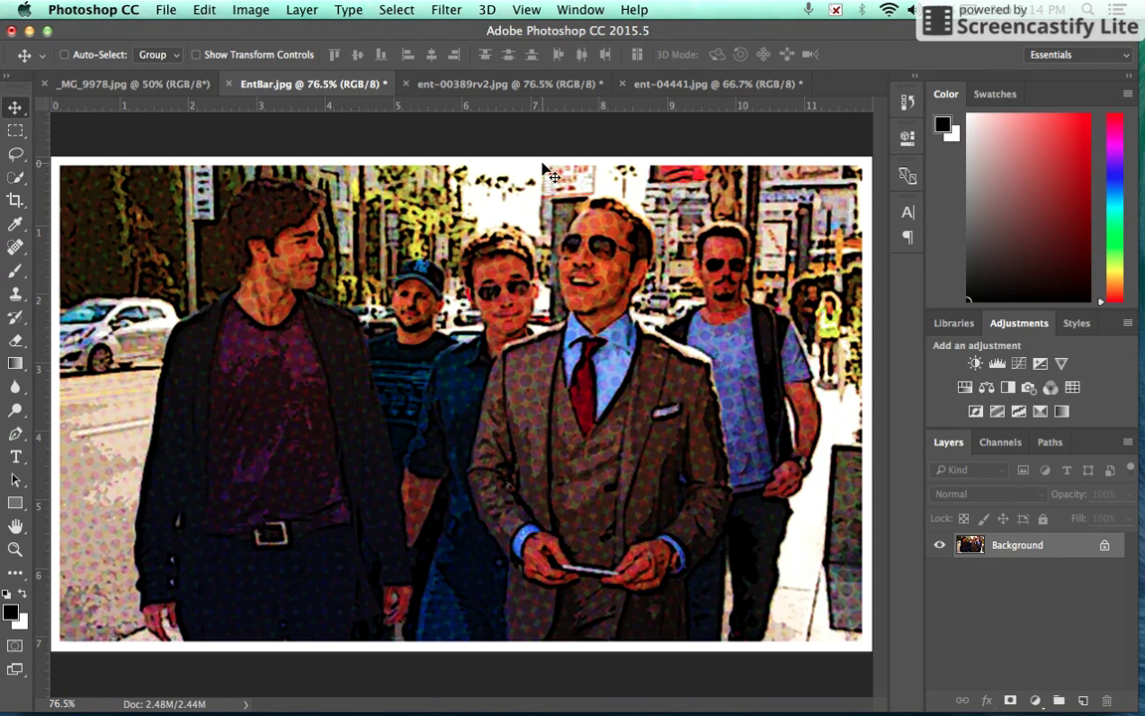
{"action": "left_click", "coordinate": [509, 84]}
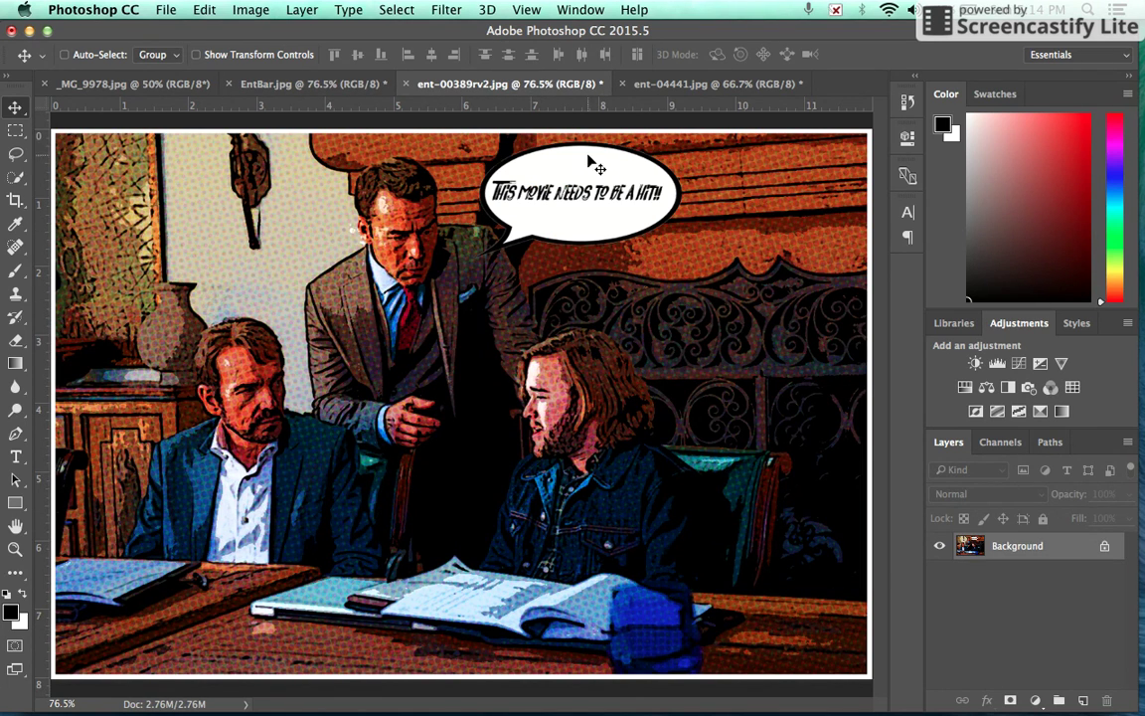
{"action": "left_click", "coordinate": [662, 84]}
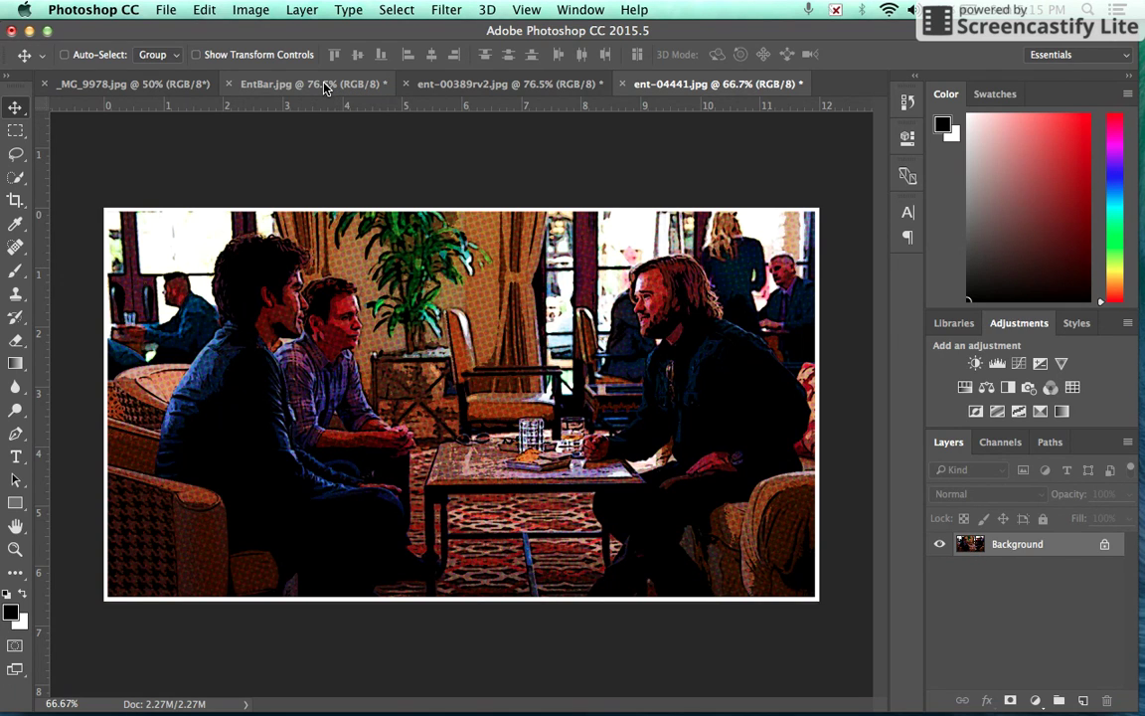
{"action": "left_click", "coordinate": [176, 18]}
- Create a new 30 × 30 inch document at 150 pixels/inch
{"action": "left_click", "coordinate": [173, 30]}
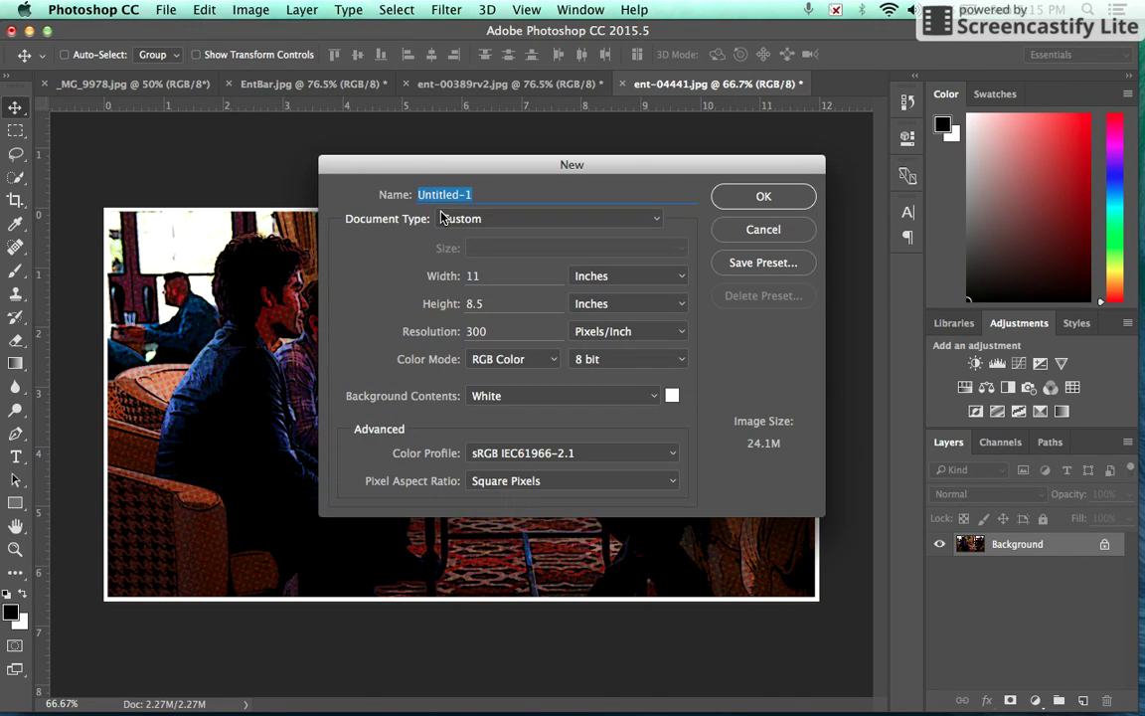
{"action": "left_click", "coordinate": [504, 279]}
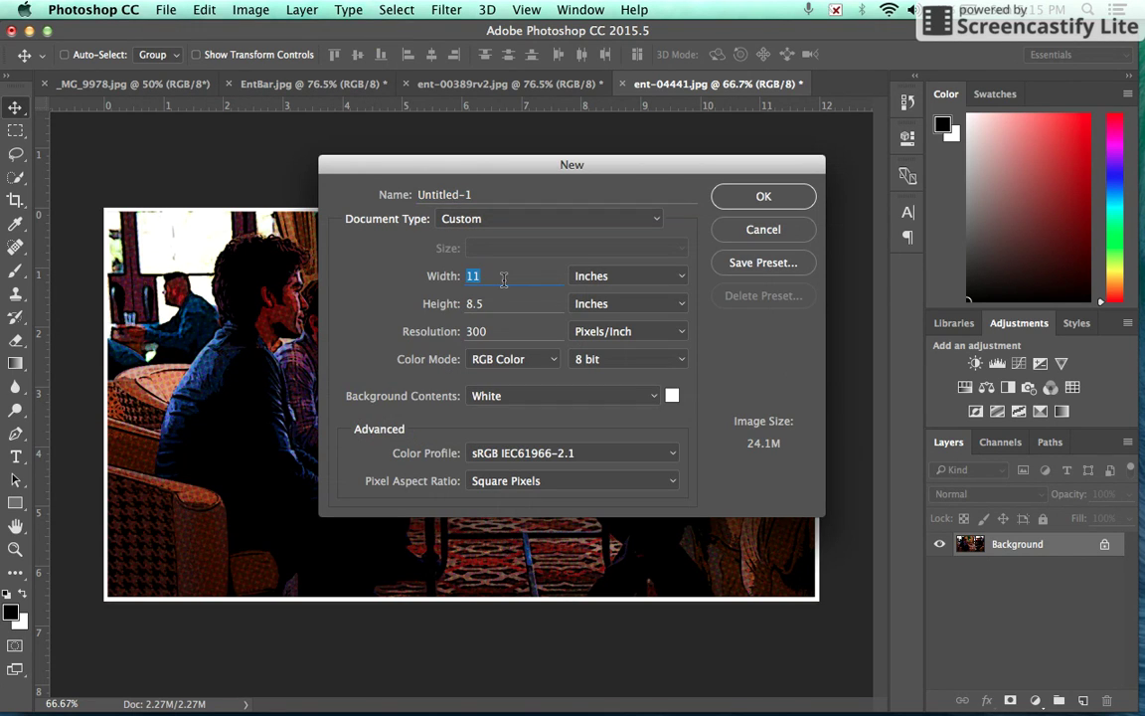
{"action": "type", "text": "30"}
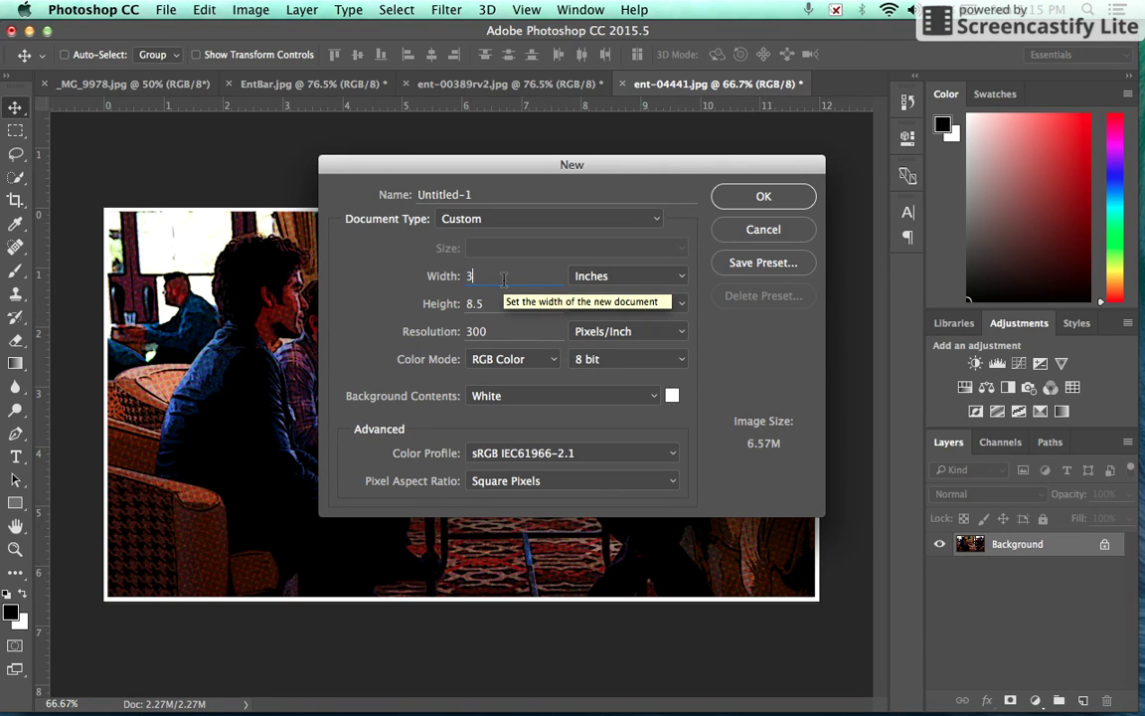
{"action": "left_click", "coordinate": [511, 303]}
{"action": "type", "text": "3"}
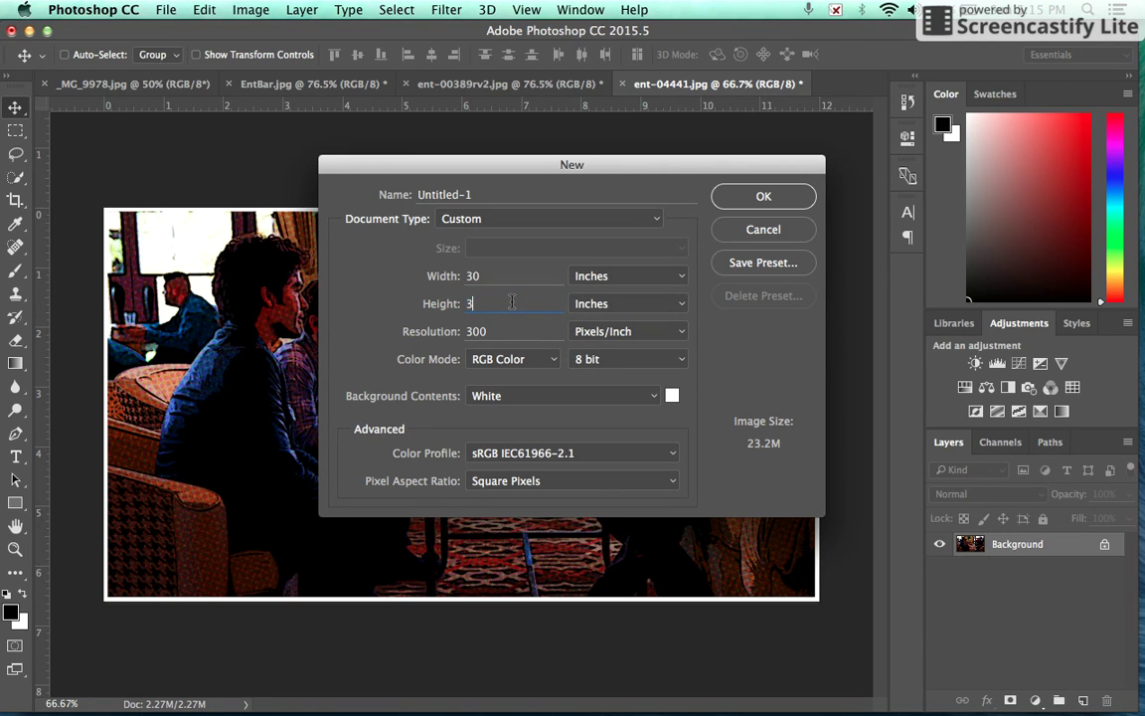
{"action": "type", "text": "0"}
{"action": "left_click", "coordinate": [506, 329]}
{"action": "type", "text": "150"}
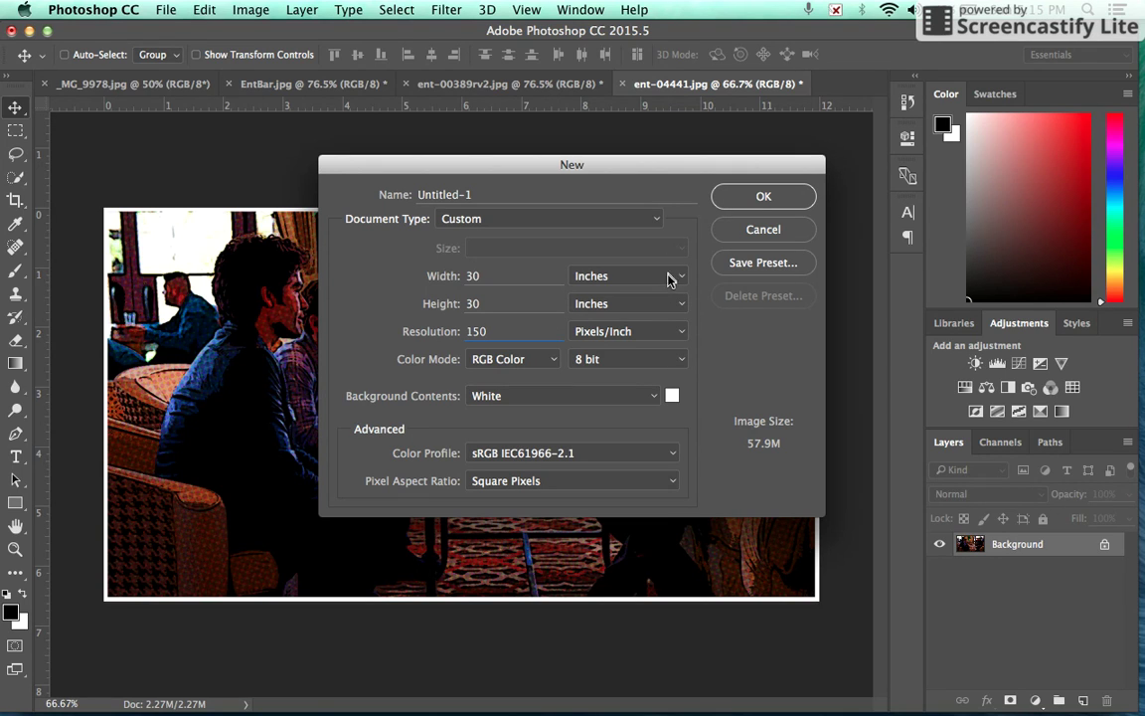
{"action": "left_click", "coordinate": [764, 199]}
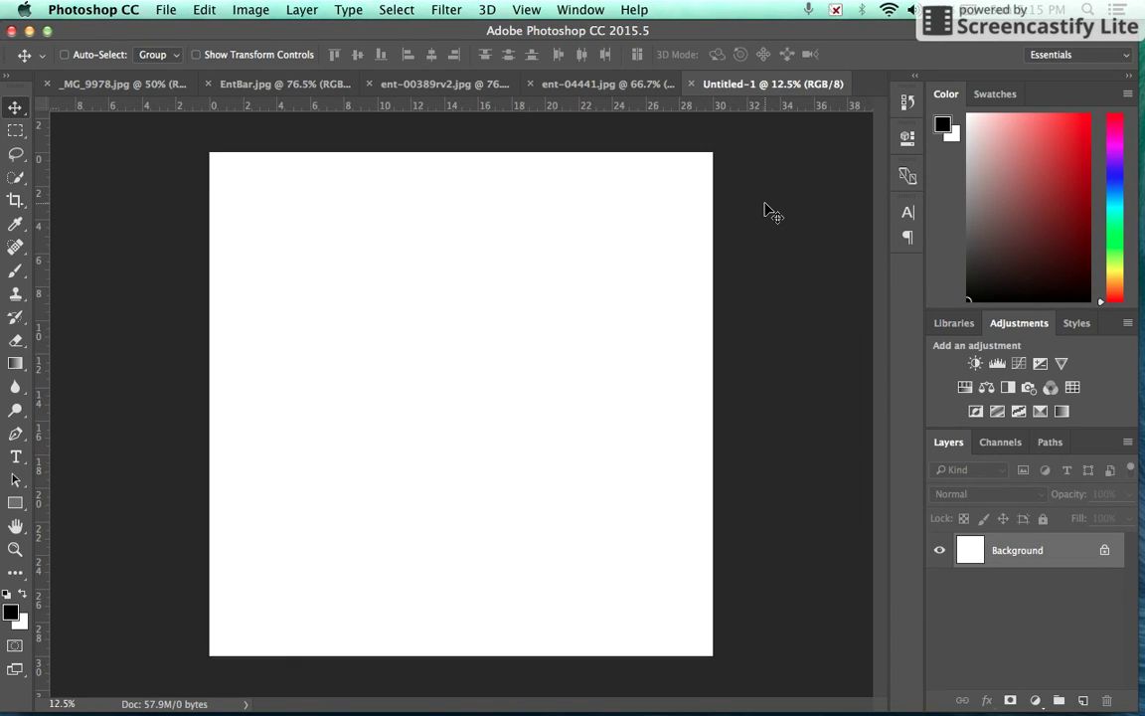
- Drag the ent-00389rv2 office scene into Untitled-1 as Layer 1
{"action": "left_click", "coordinate": [418, 82]}
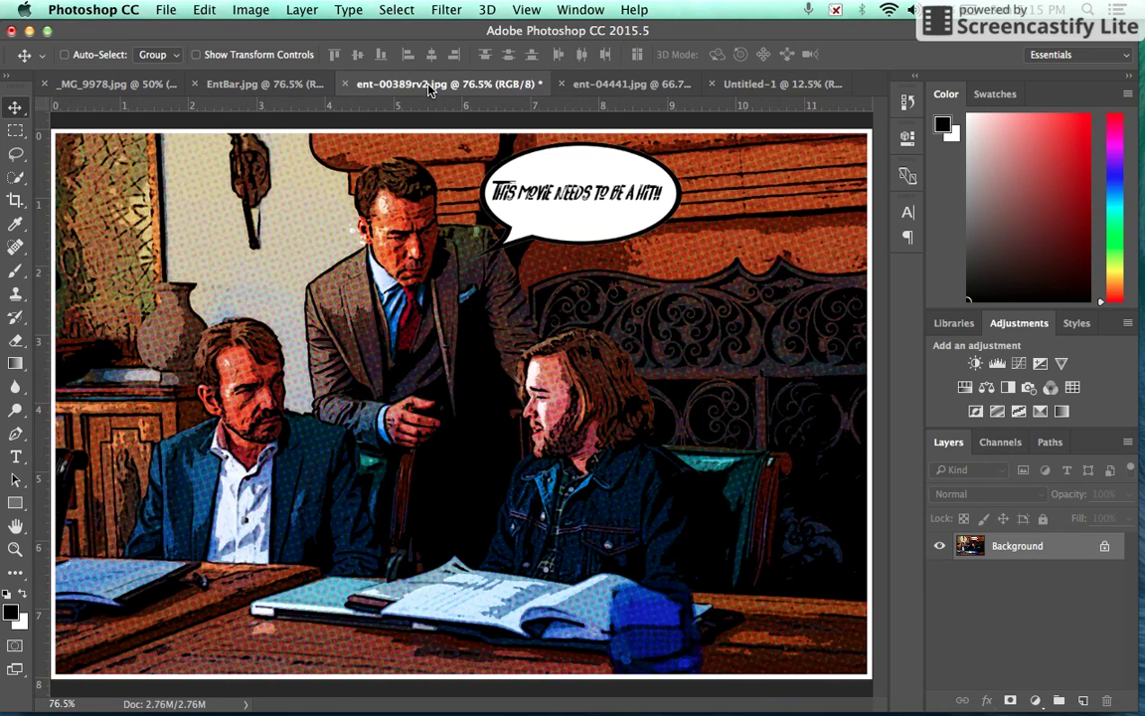
{"action": "left_click", "coordinate": [286, 85]}
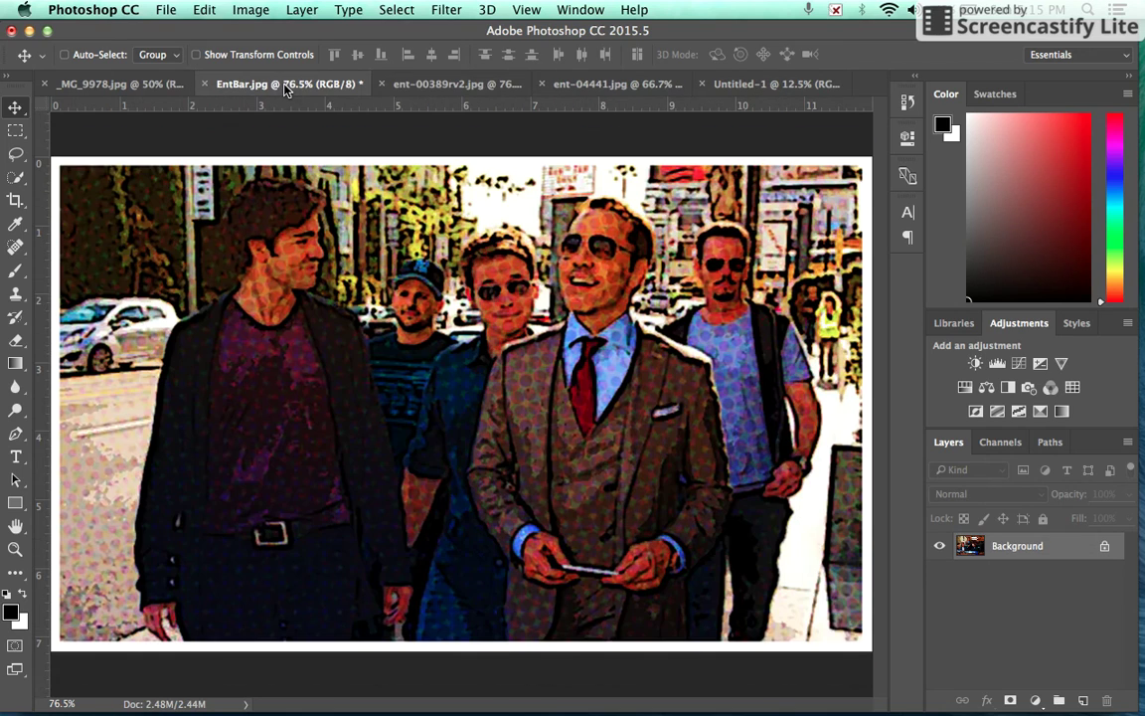
{"action": "left_click", "coordinate": [418, 84]}
{"action": "left_click_drag", "start_coordinate": [416, 257], "coordinate": [745, 90]}
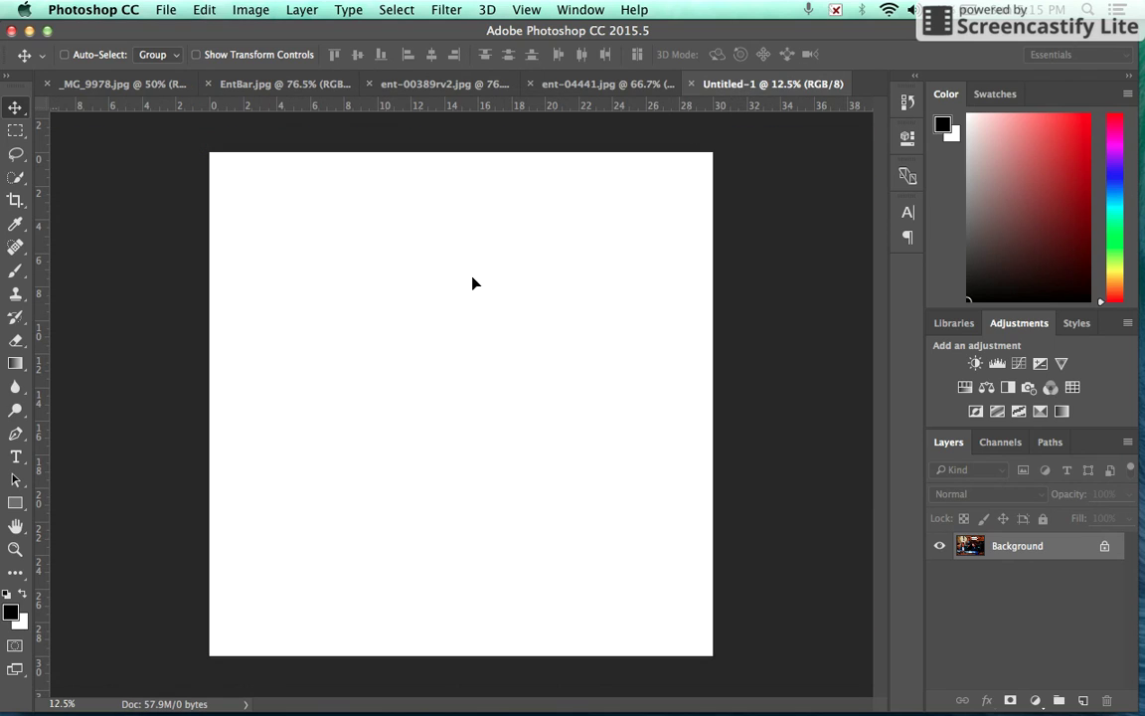
{"action": "left_click_drag", "start_coordinate": [473, 284], "coordinate": [355, 291]}
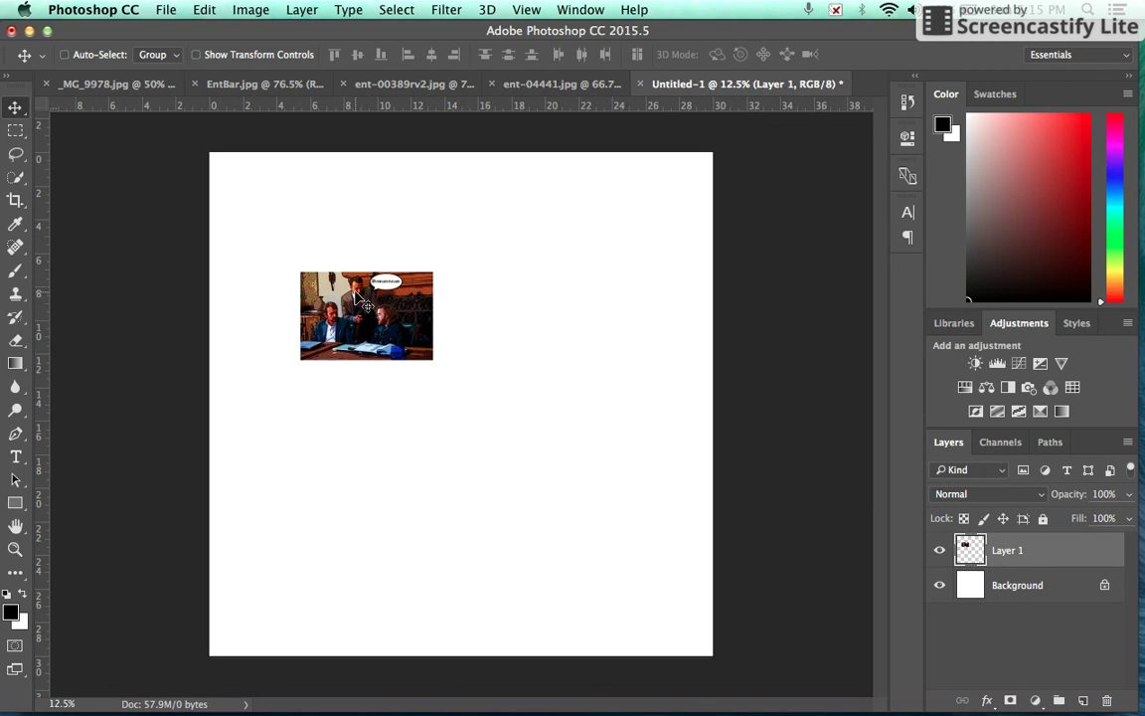
- Position the office scene in the upper-left area of the page
{"action": "key", "text": "super+equal"}
{"action": "key", "text": "super+equal"}
{"action": "key", "text": "super+equal"}
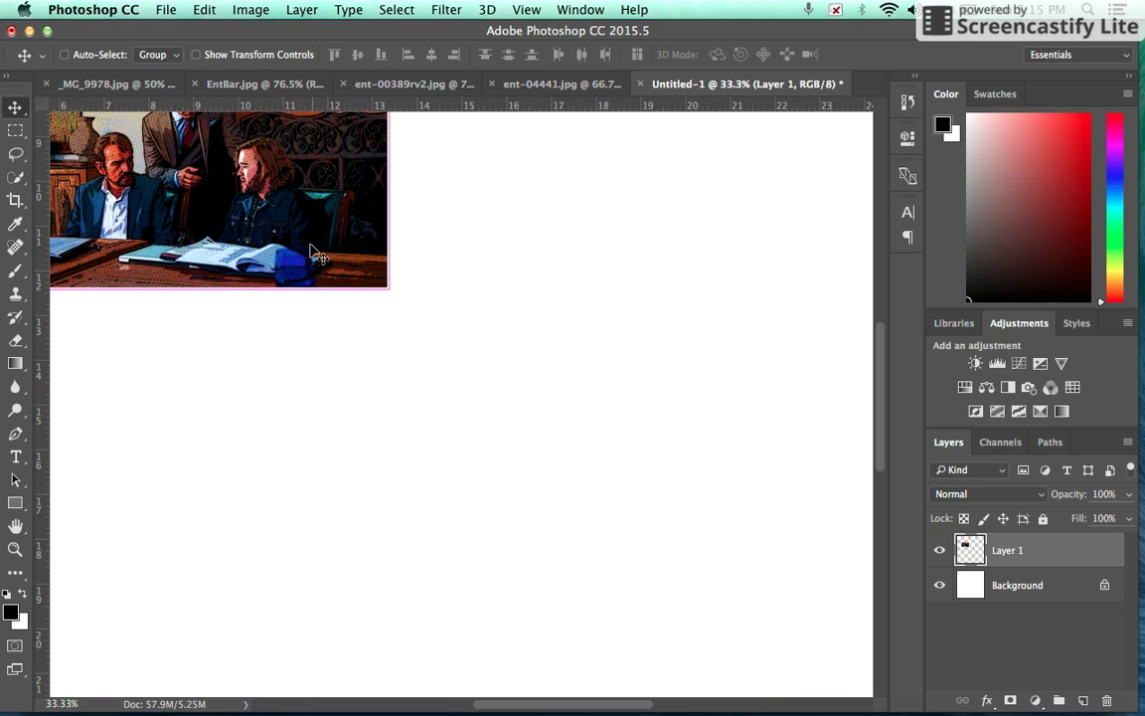
{"action": "left_click_drag", "start_coordinate": [316, 254], "coordinate": [308, 330]}
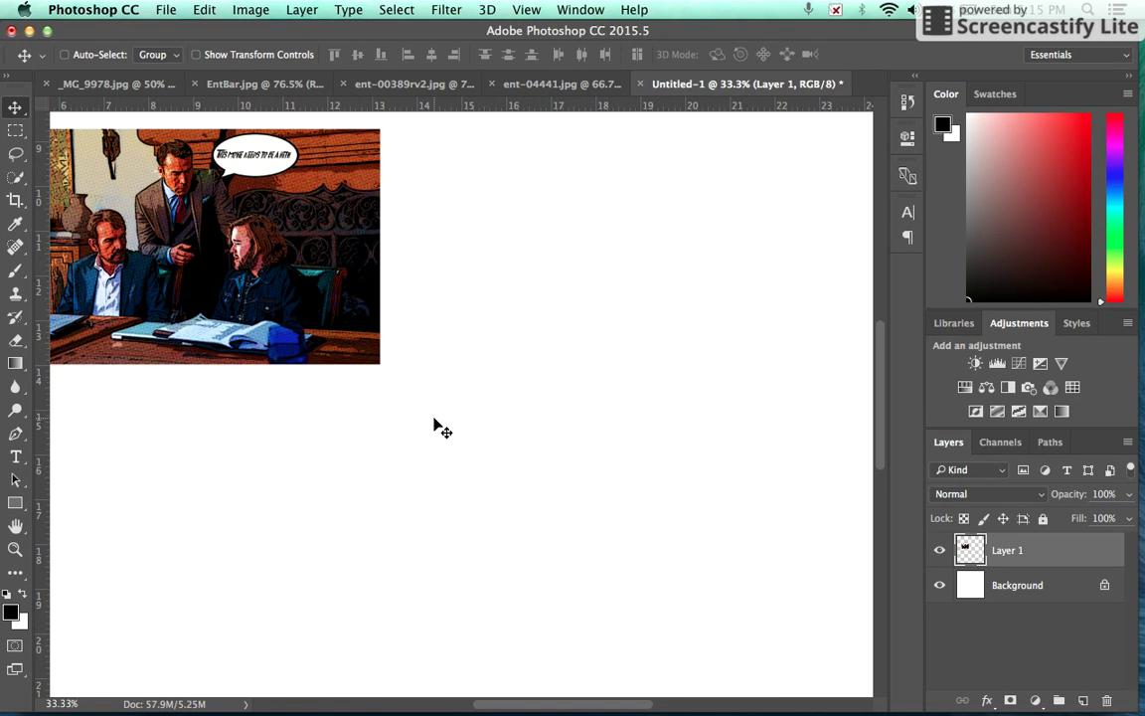
{"action": "key", "text": "shift+Down"}
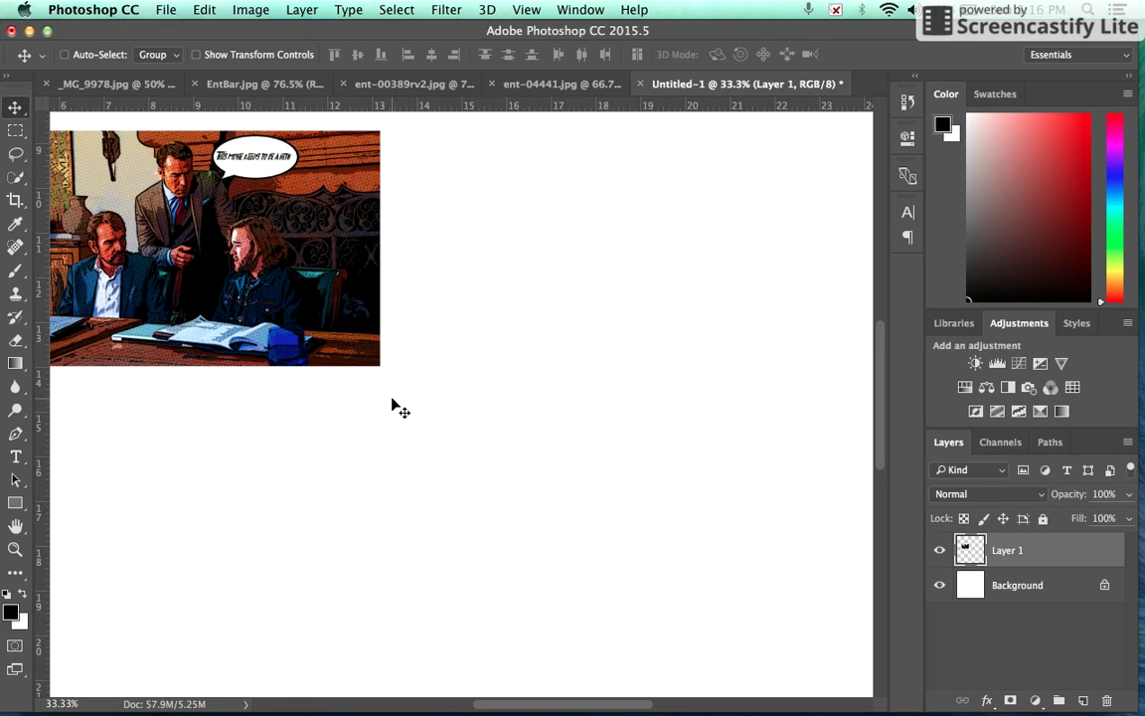
{"action": "key", "text": "space"}
{"action": "left_click_drag", "start_coordinate": [319, 379], "coordinate": [643, 498]}
{"action": "left_click_drag", "start_coordinate": [527, 385], "coordinate": [324, 305]}
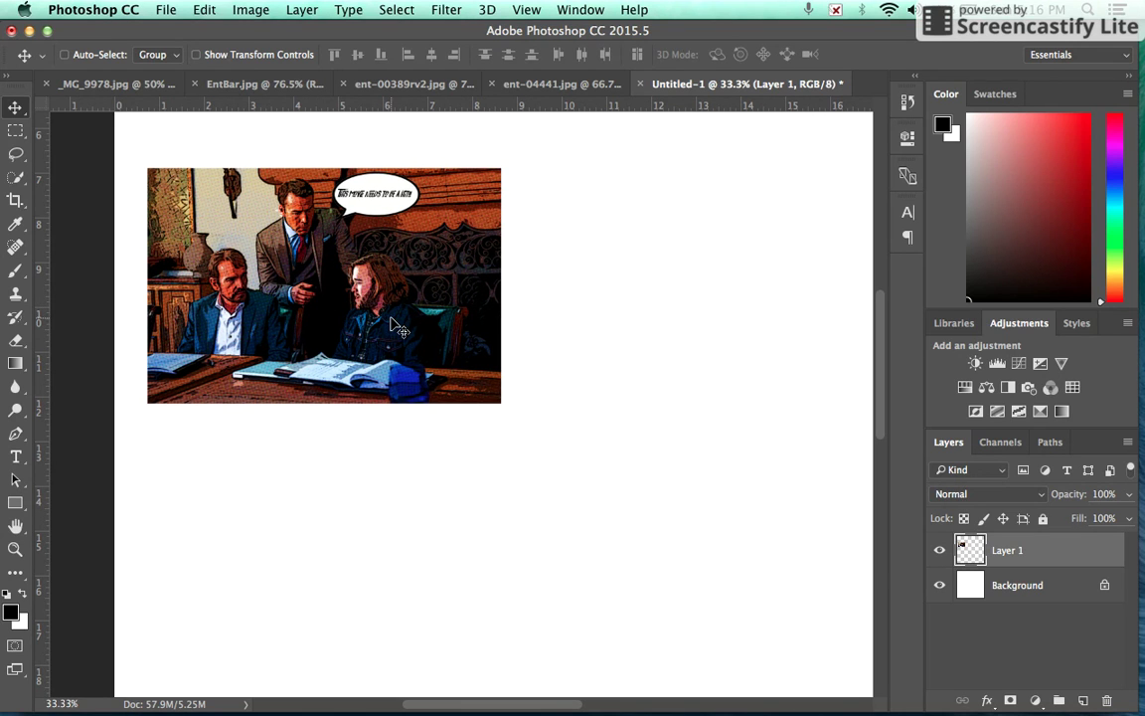
{"action": "left_click", "coordinate": [535, 85]}
- Drag the ent-04441.jpg lounge photo into Untitled-1 as Layer 2
{"action": "left_click_drag", "start_coordinate": [504, 363], "coordinate": [738, 86]}
{"action": "left_click_drag", "start_coordinate": [609, 296], "coordinate": [586, 354]}
{"action": "key", "text": "super+equal"}
{"action": "key", "text": "super+equal"}
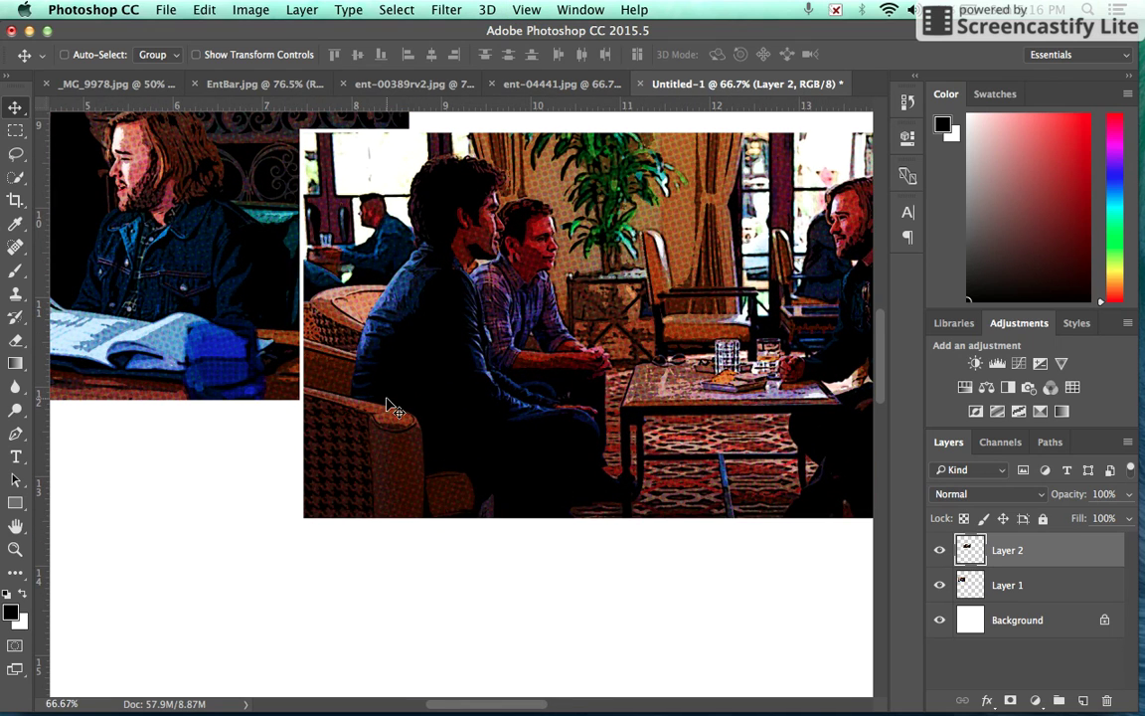
{"action": "key", "text": "h"}
{"action": "left_click_drag", "start_coordinate": [249, 298], "coordinate": [367, 469]}
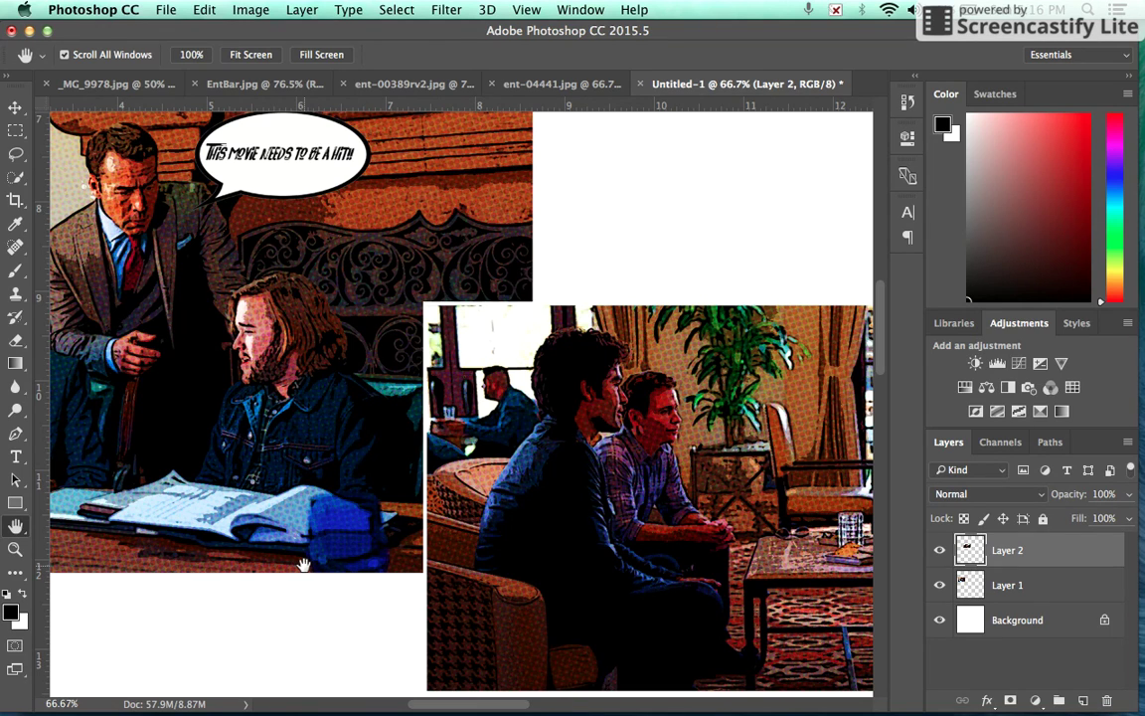
- Place the lounge photo snug against the office scene's right edge, slightly lower
{"action": "key", "text": "v"}
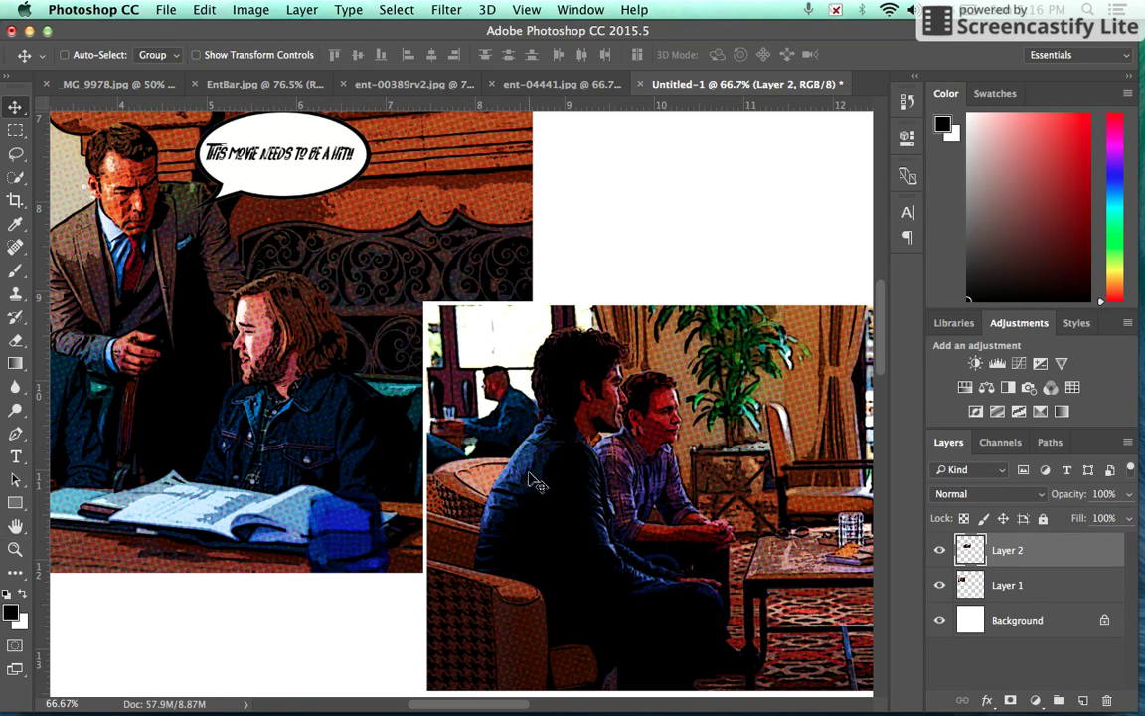
{"action": "left_click_drag", "start_coordinate": [529, 475], "coordinate": [481, 419]}
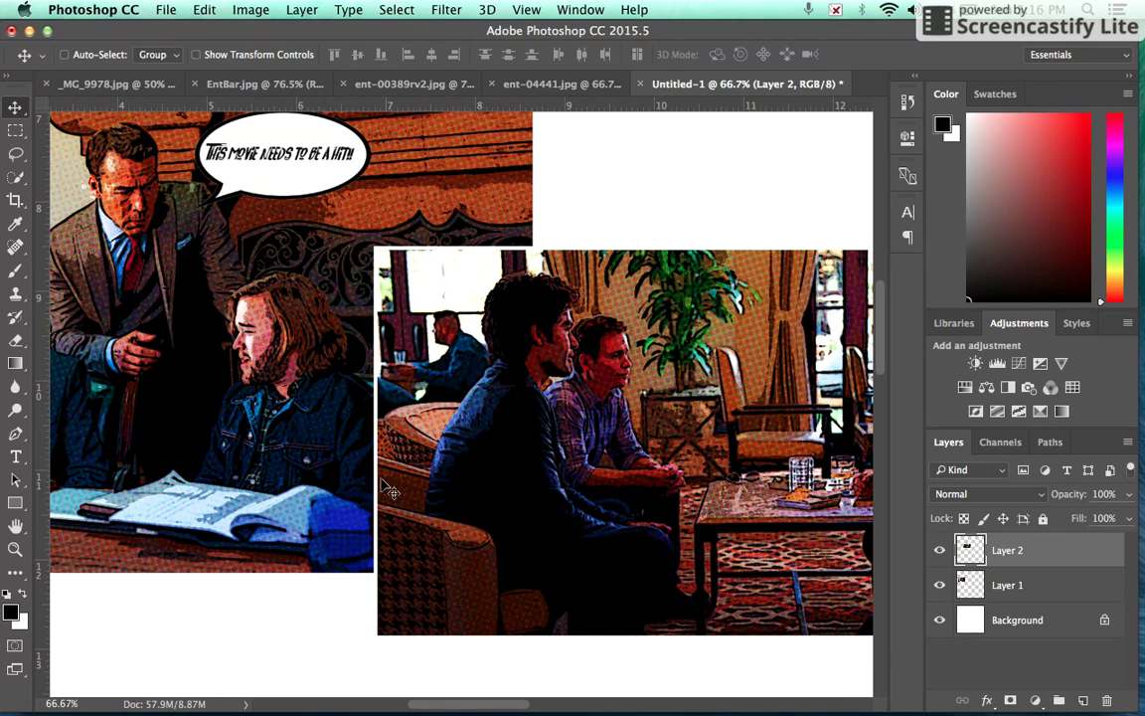
{"action": "left_click_drag", "start_coordinate": [470, 282], "coordinate": [546, 308]}
{"action": "key", "text": "super+minus"}
{"action": "key", "text": "super+minus"}
{"action": "key", "text": "super+minus"}
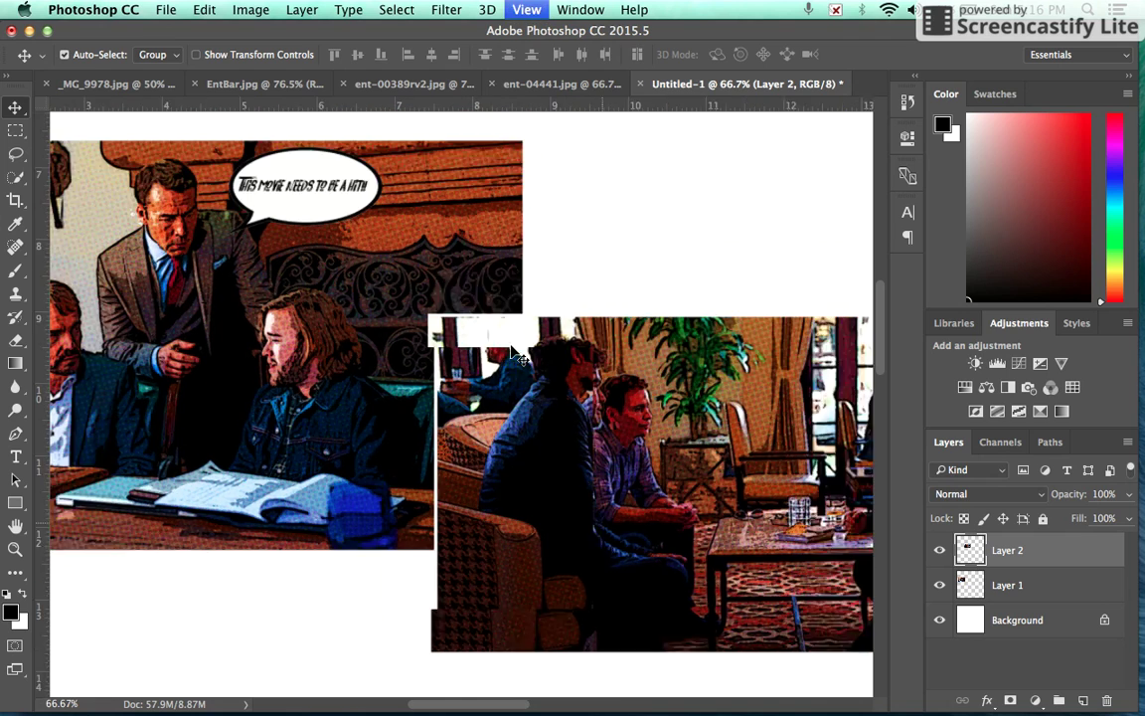
{"action": "key", "text": "super+minus"}
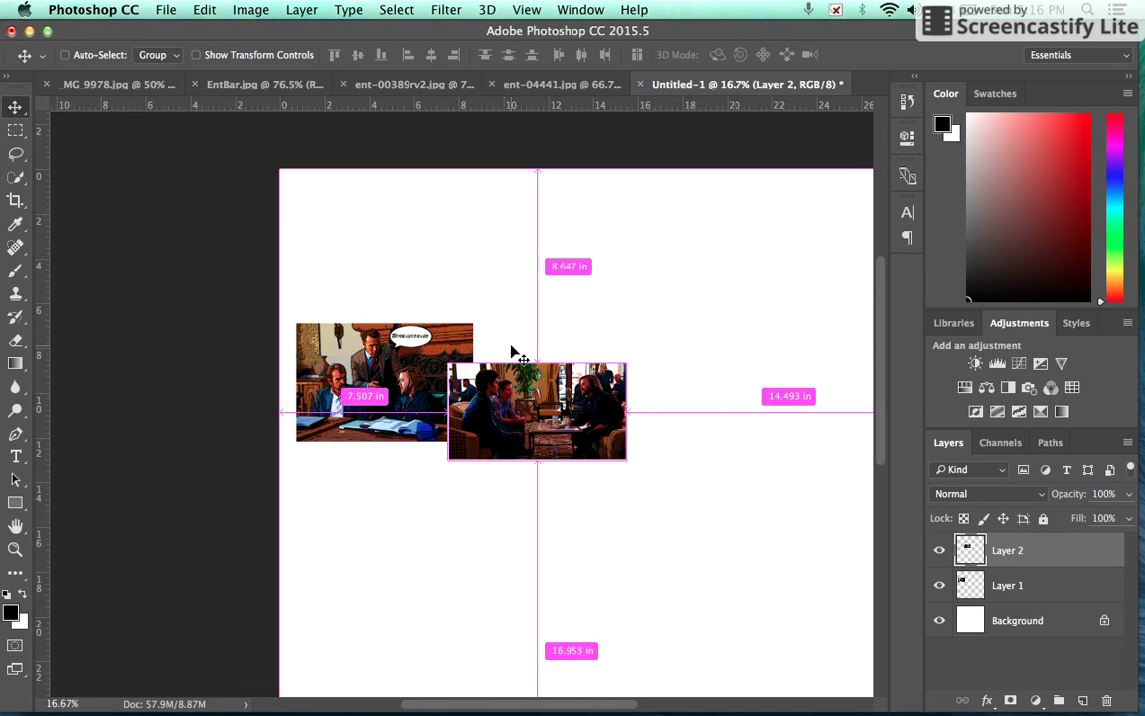
{"action": "key", "text": "h"}
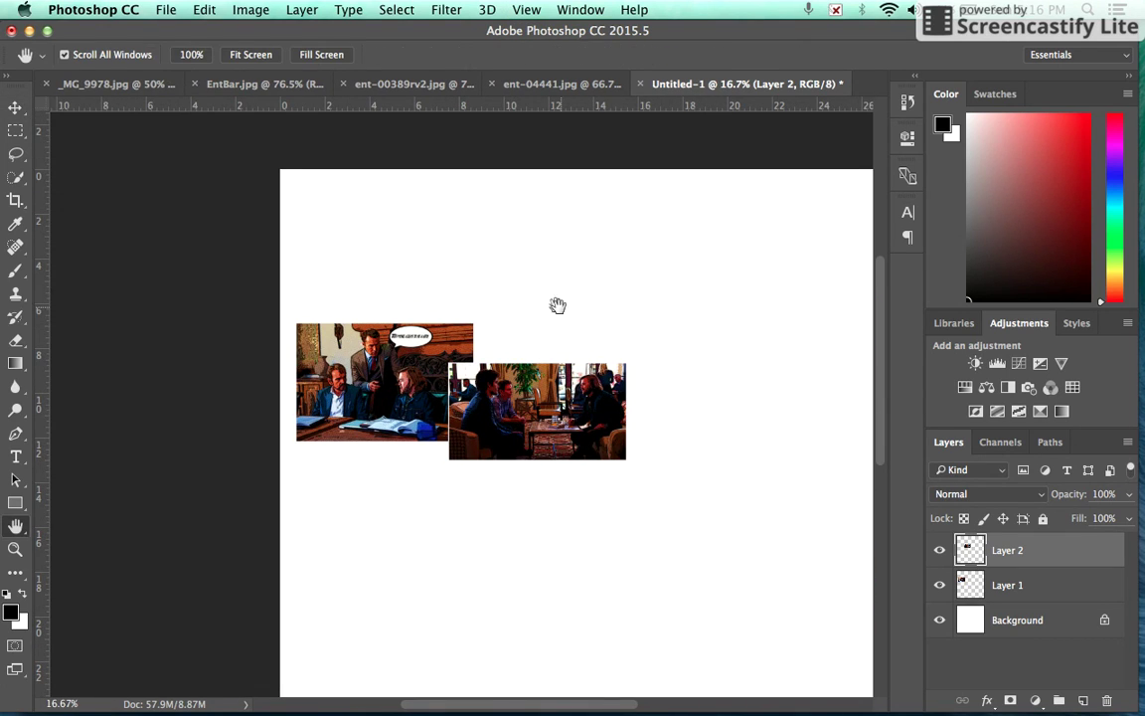
{"action": "left_click_drag", "start_coordinate": [556, 307], "coordinate": [438, 249]}
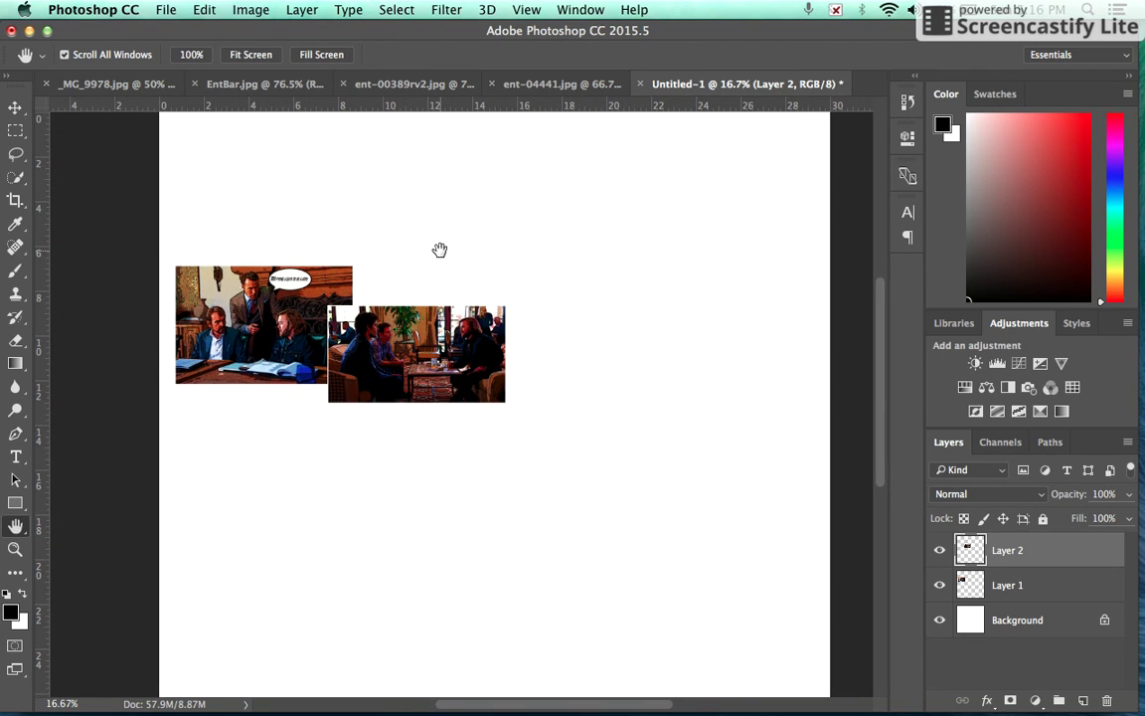
- Copy the EntBar.jpg street group photo into the collage as Layer 3
{"action": "left_click", "coordinate": [387, 86]}
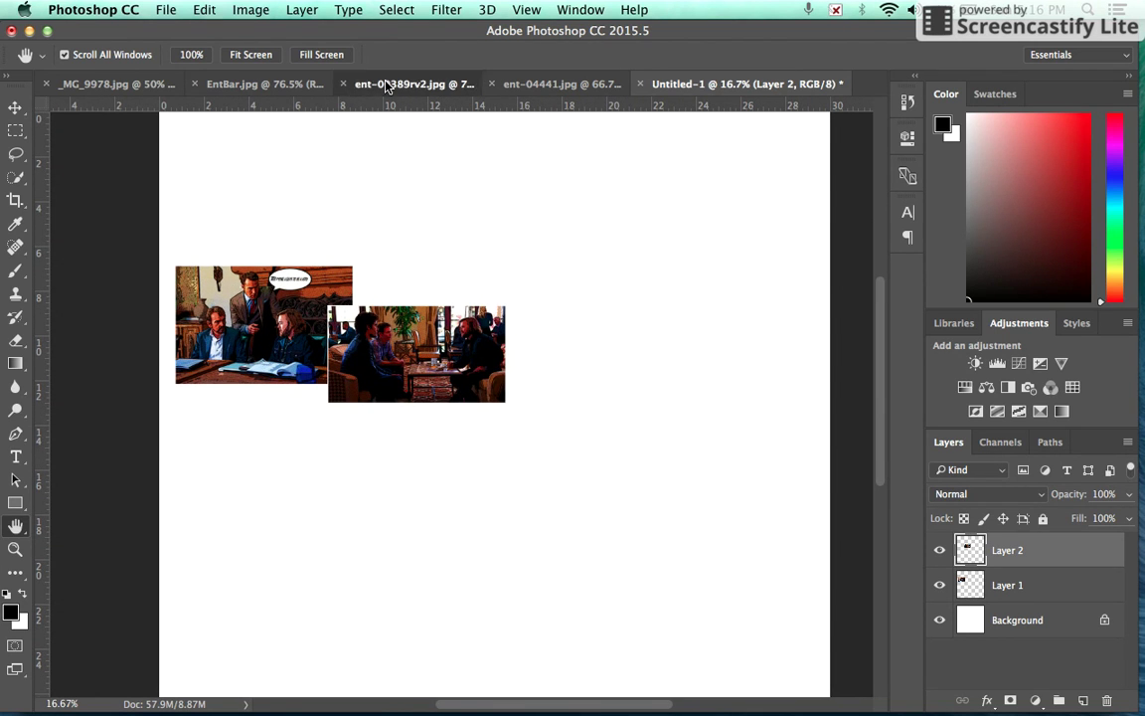
{"action": "left_click", "coordinate": [631, 84]}
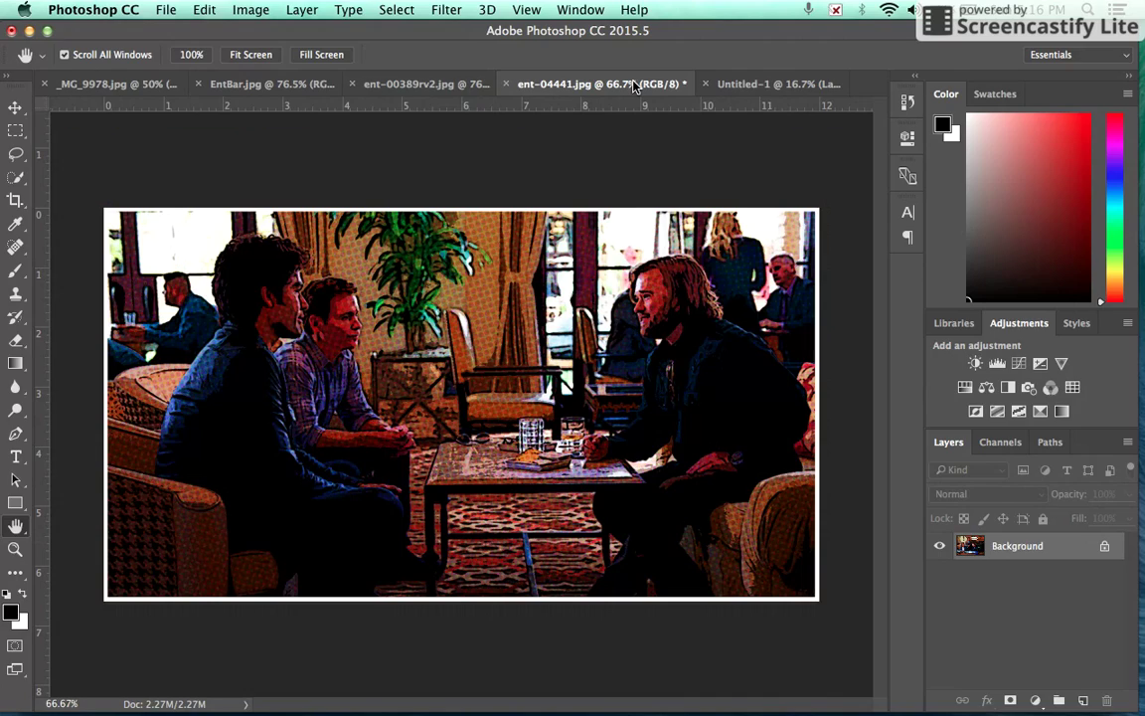
{"action": "key", "text": "v"}
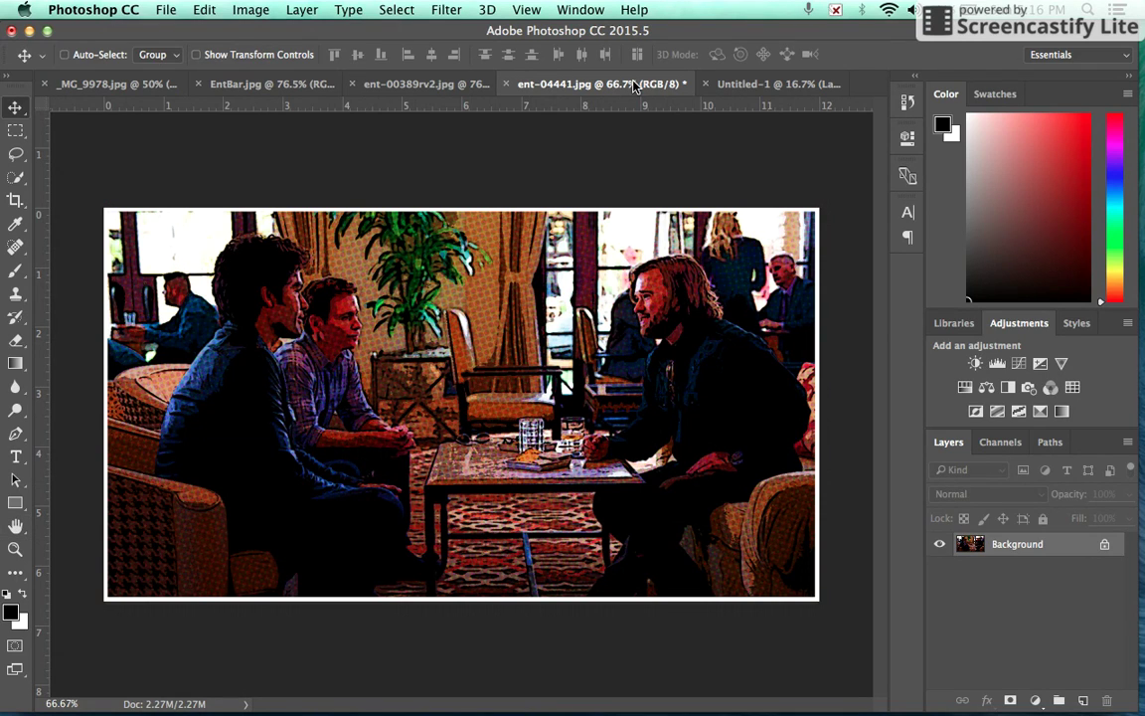
{"action": "left_click", "coordinate": [756, 84]}
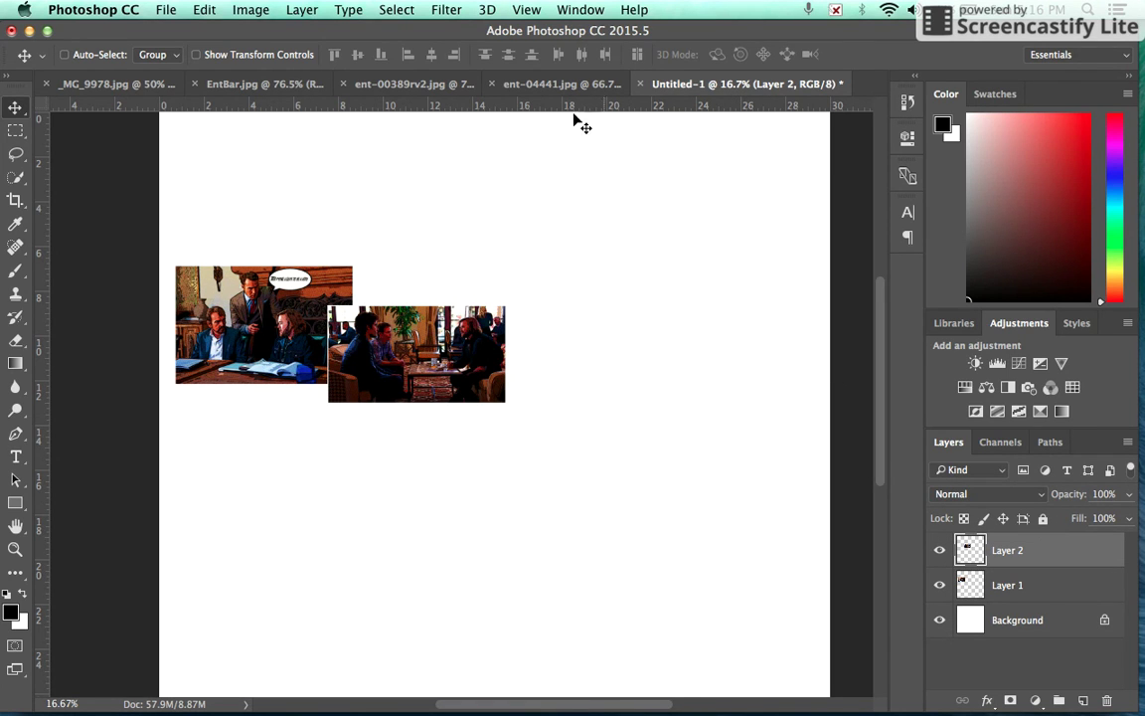
{"action": "left_click", "coordinate": [501, 79]}
{"action": "left_click", "coordinate": [446, 87]}
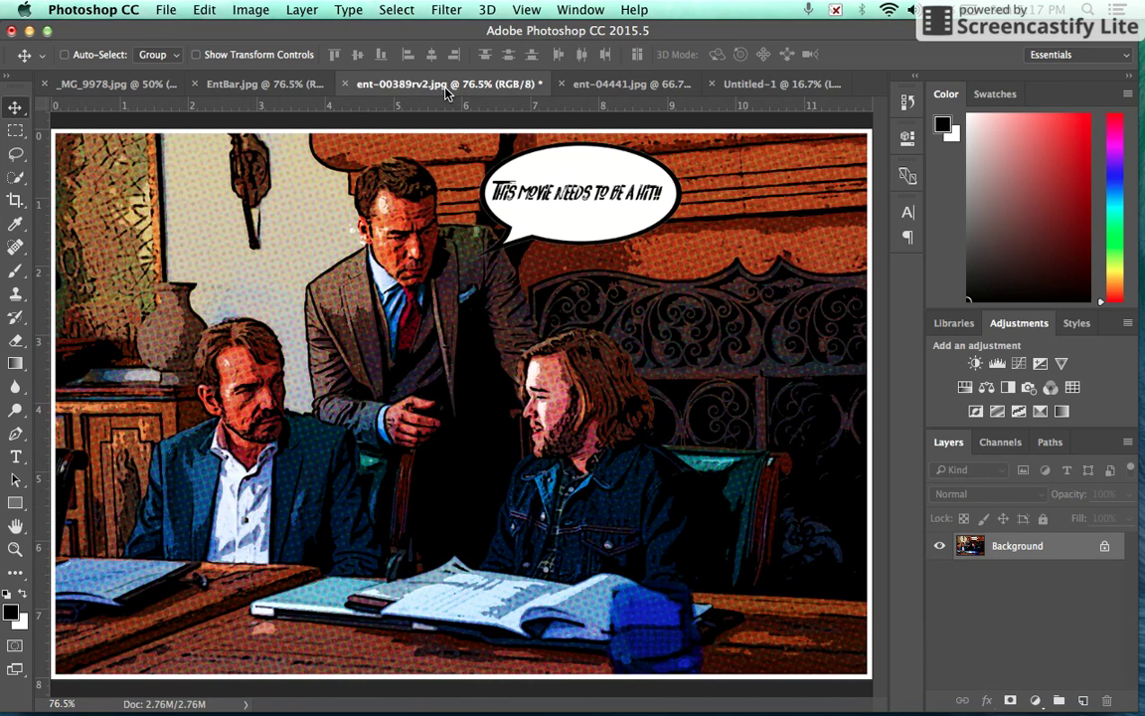
{"action": "left_click", "coordinate": [253, 83]}
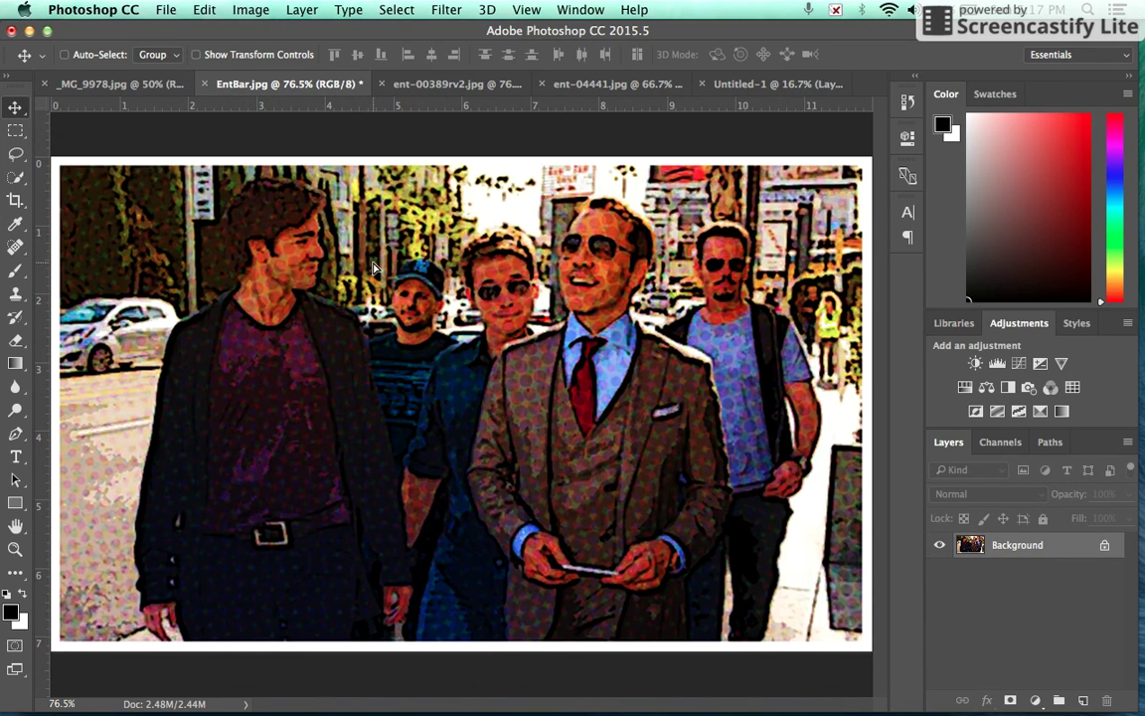
{"action": "left_click", "coordinate": [791, 84]}
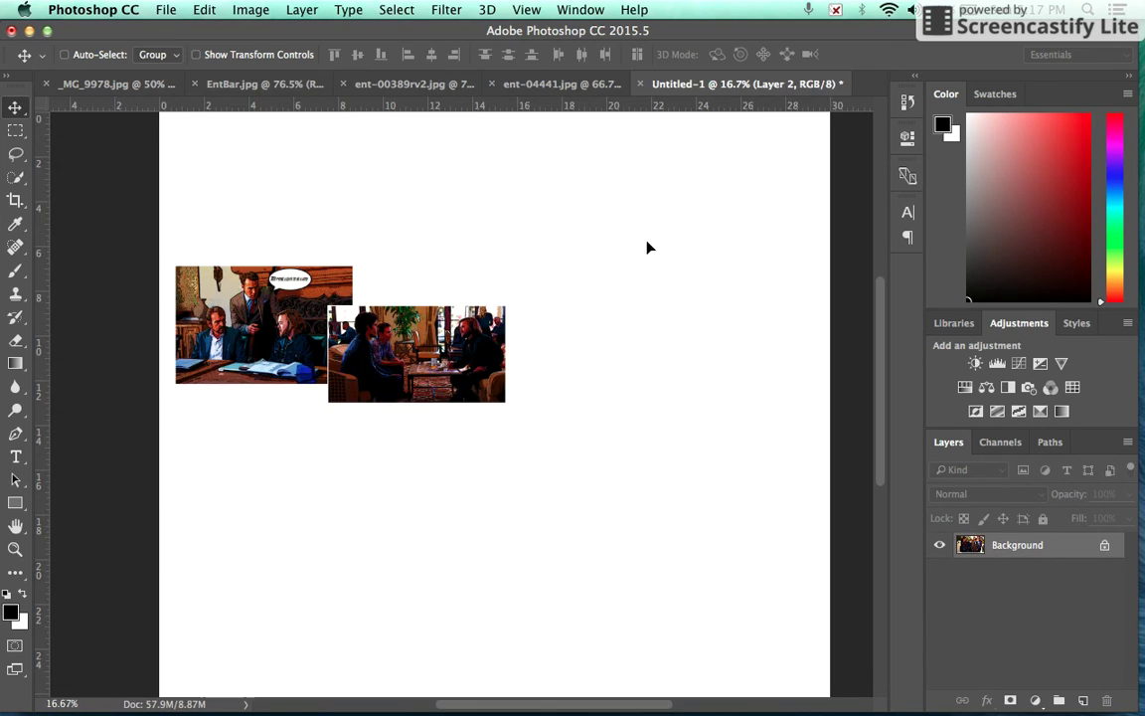
{"action": "left_click_drag", "start_coordinate": [648, 247], "coordinate": [561, 258]}
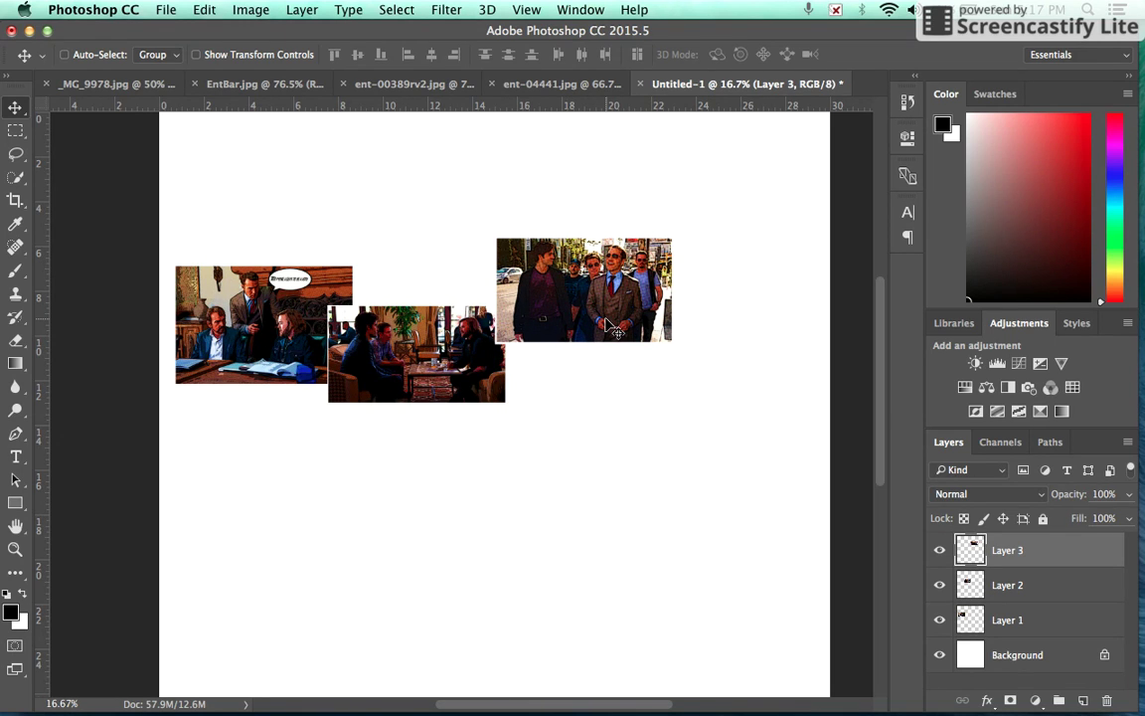
- Position the street photo against the lounge photo's right edge, set higher
{"action": "key", "text": "Right"}
{"action": "key", "text": "Right"}
{"action": "key", "text": "Right"}
{"action": "key", "text": "Right"}
{"action": "key", "text": "Right"}
{"action": "key", "text": "Right"}
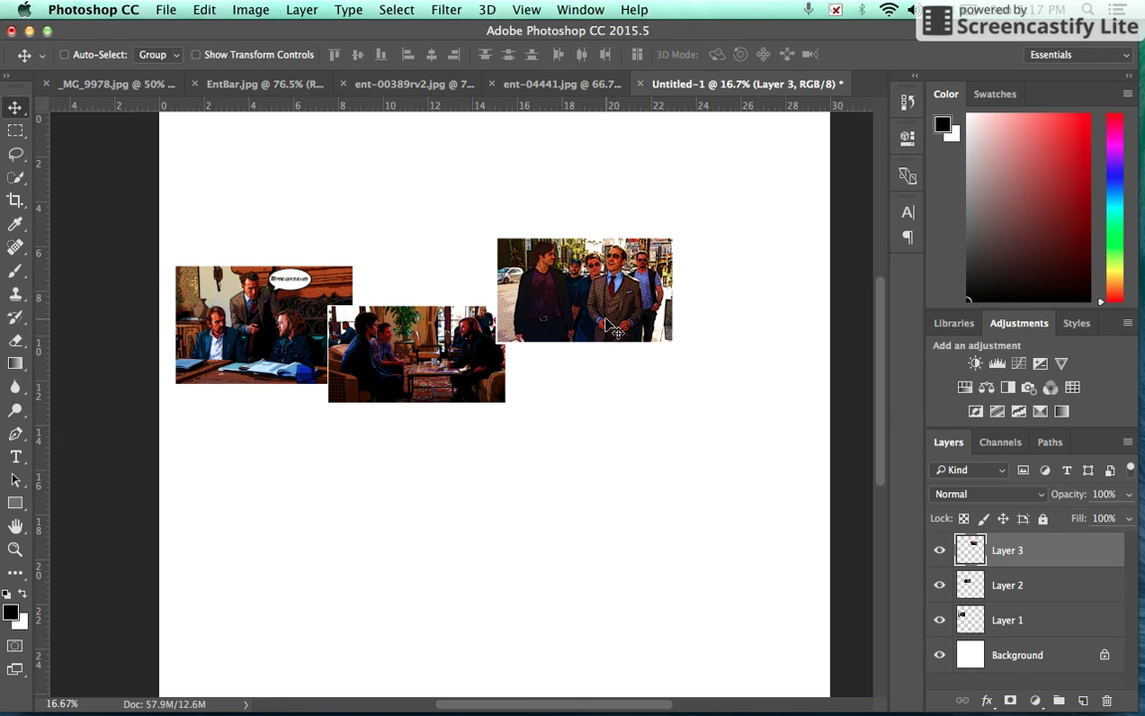
{"action": "key", "text": "super+equal"}
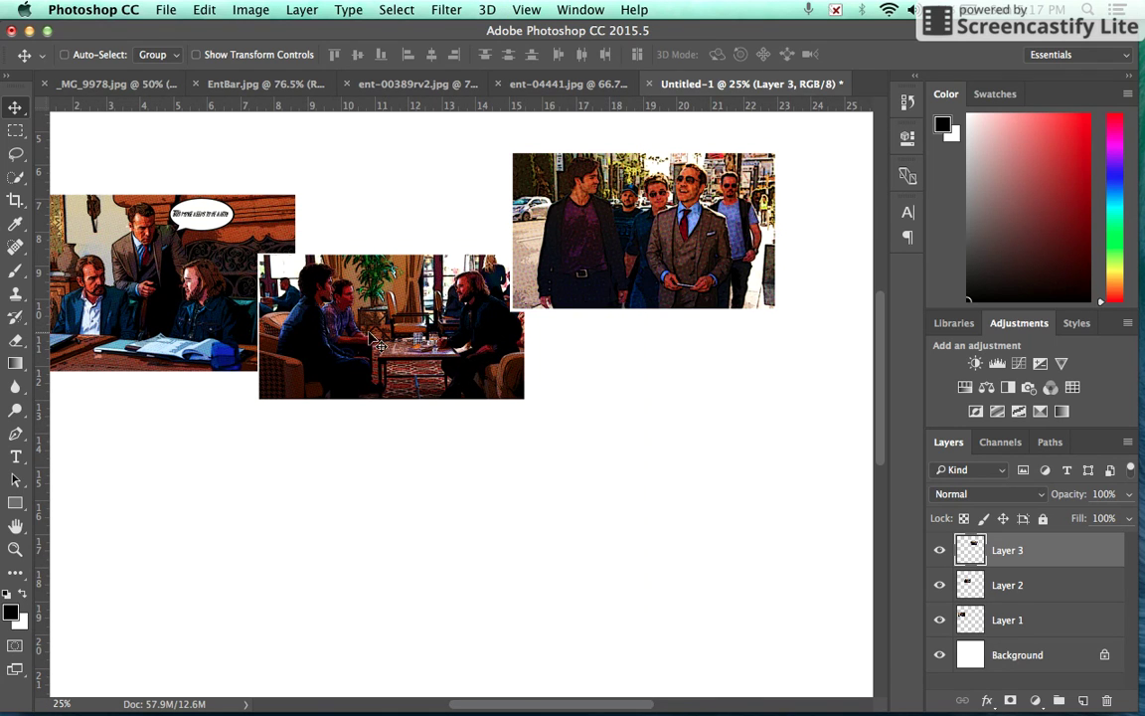
{"action": "mouse_move", "coordinate": [301, 519]}
{"action": "left_mouse_down"}
{"action": "mouse_move", "coordinate": [434, 629]}
{"action": "mouse_move", "coordinate": [320, 494]}
{"action": "mouse_move", "coordinate": [277, 511]}
{"action": "mouse_move", "coordinate": [280, 525]}
{"action": "left_mouse_up"}
{"action": "key", "text": "h"}
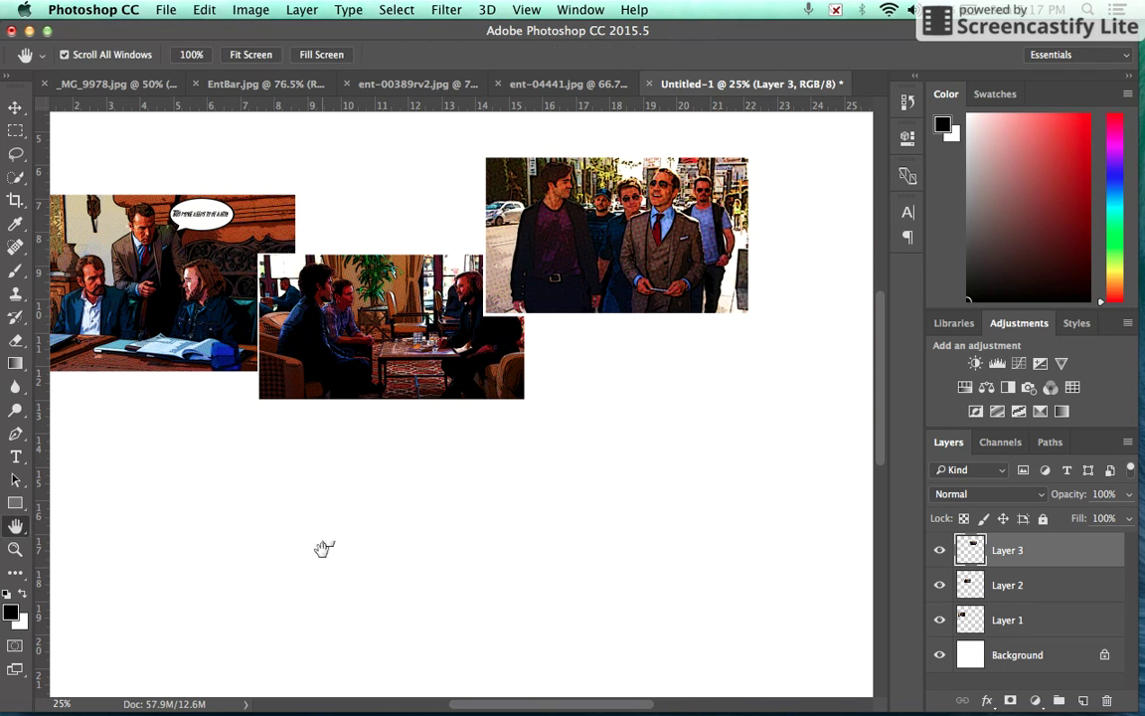
{"action": "key", "text": "v"}
{"action": "left_click_drag", "start_coordinate": [498, 224], "coordinate": [515, 227]}
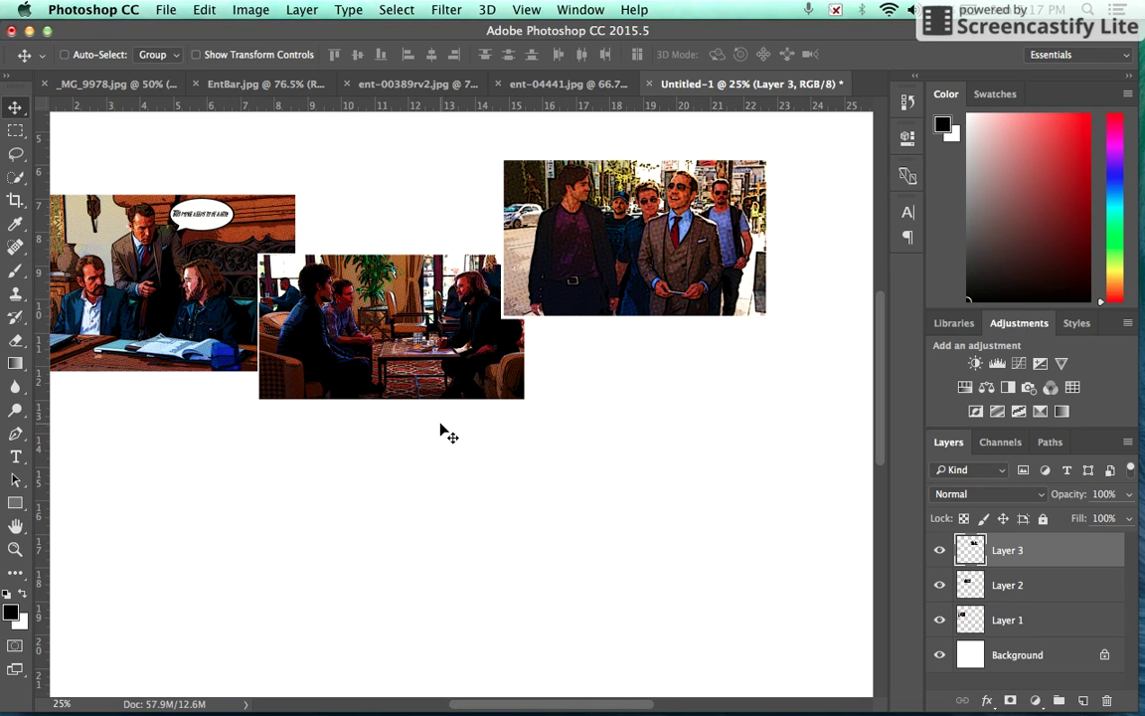
{"action": "key", "text": "h"}
{"action": "left_click_drag", "start_coordinate": [336, 408], "coordinate": [428, 382]}
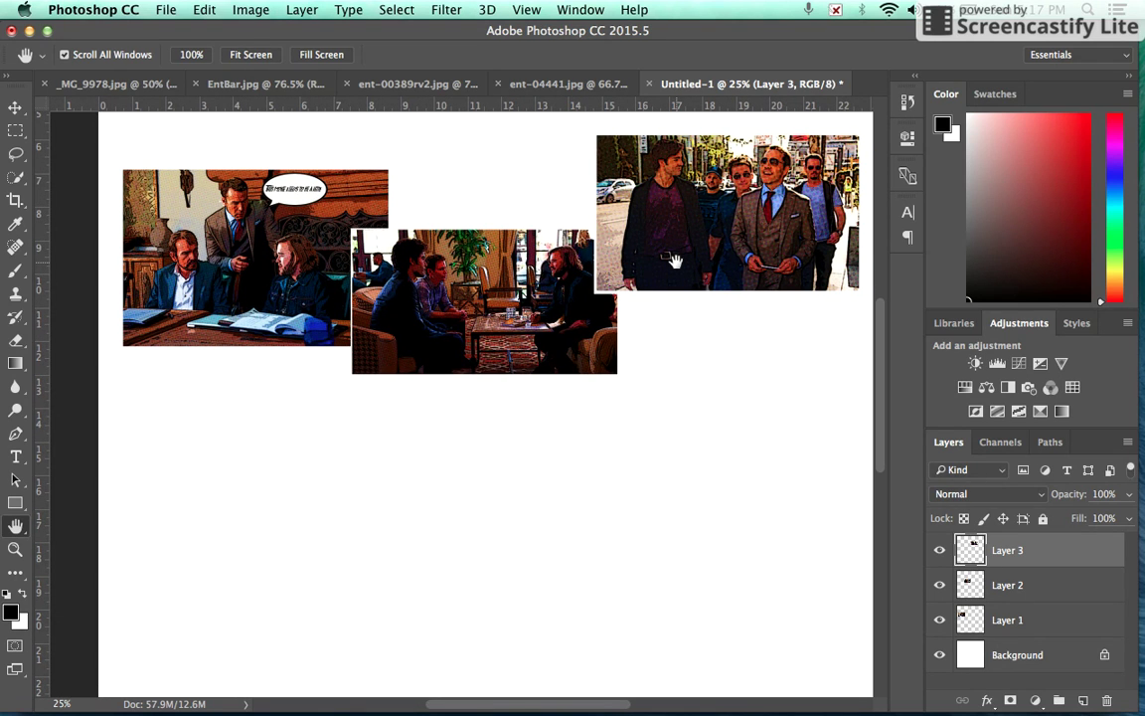
{"action": "key", "text": "v"}
{"action": "left_click_drag", "start_coordinate": [674, 261], "coordinate": [724, 276]}
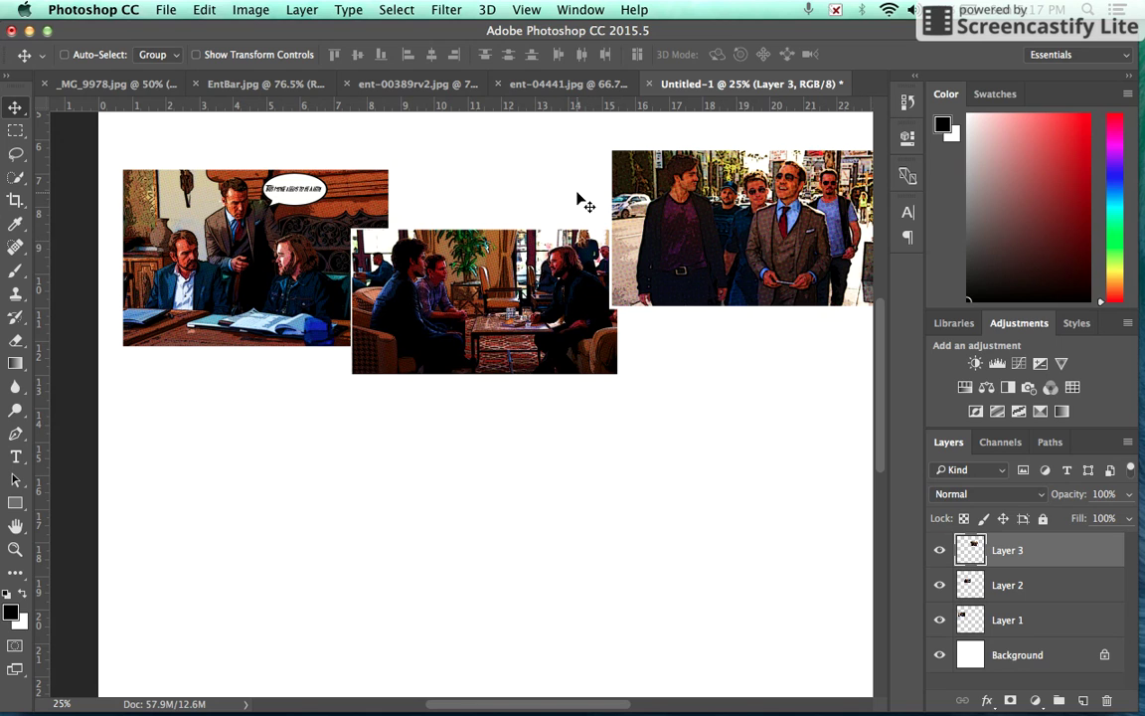
{"action": "key", "text": "super"}
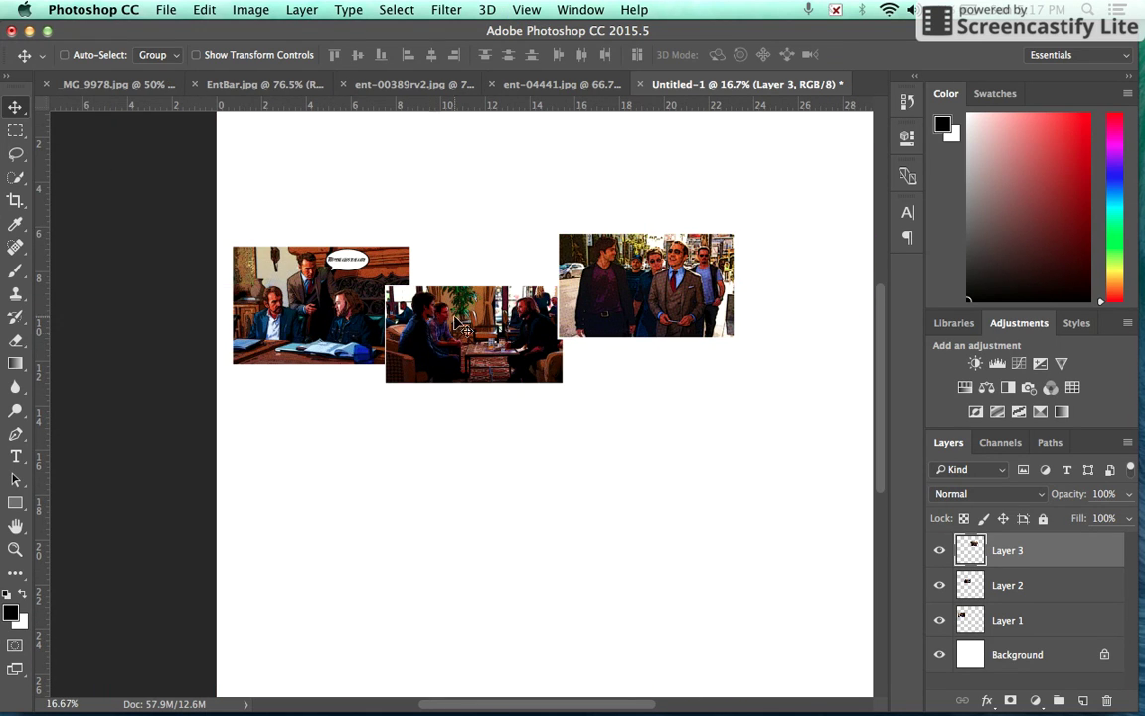
{"action": "left_click_drag", "start_coordinate": [595, 312], "coordinate": [591, 311]}
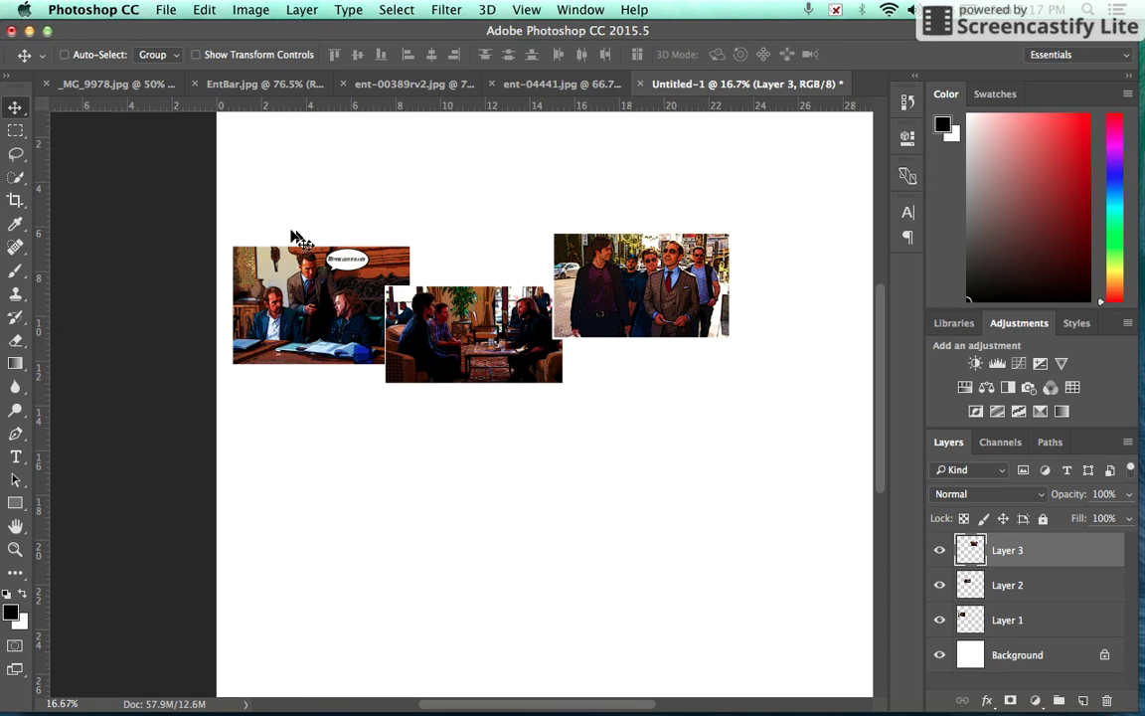
- Add the title 'The amazing adventures of photo class' above the photos and scale it up
{"action": "key", "text": "t"}
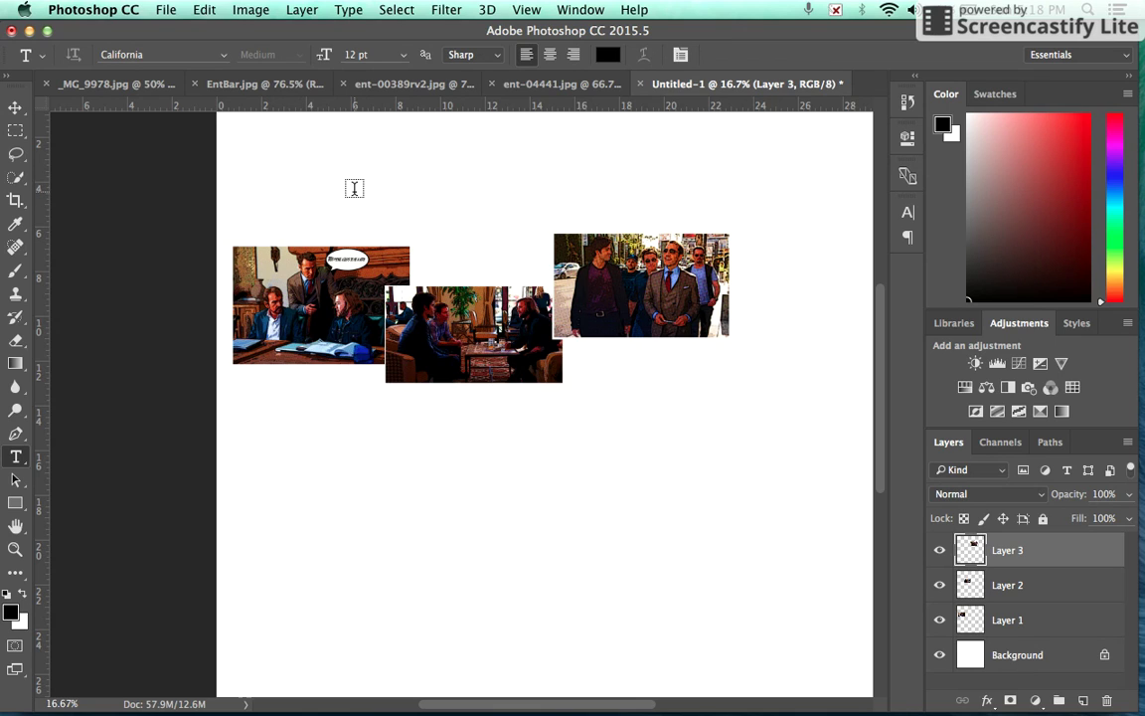
{"action": "left_click", "coordinate": [354, 188]}
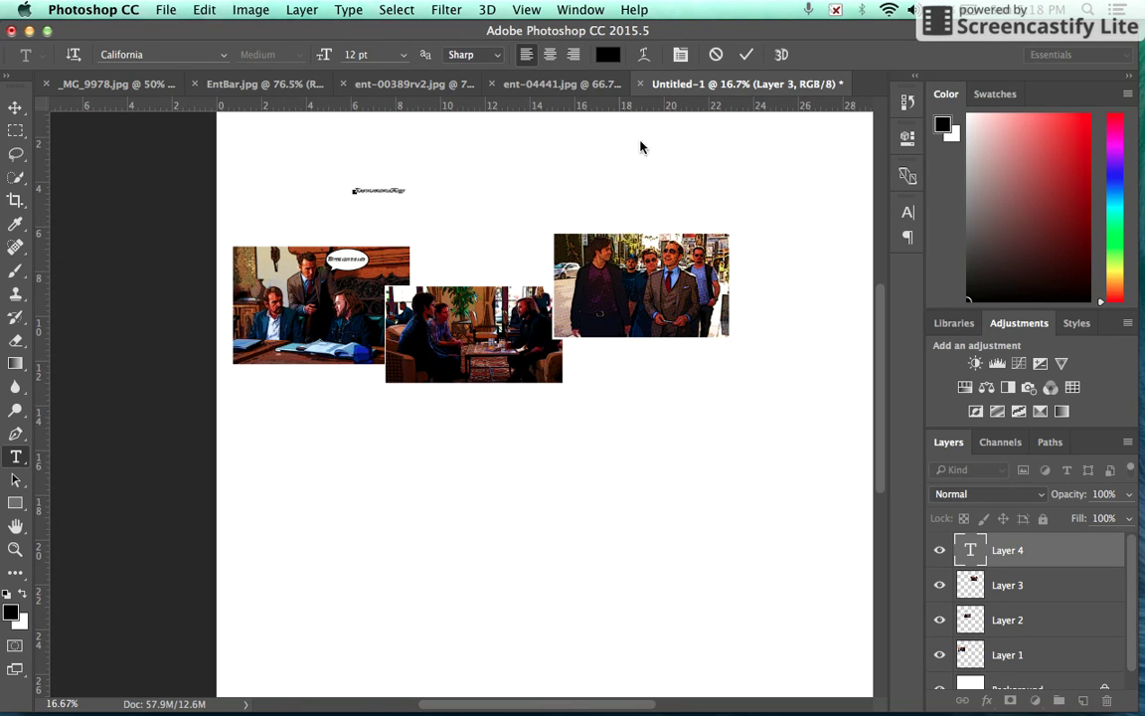
{"action": "left_click", "coordinate": [747, 53]}
{"action": "key", "text": "super+t"}
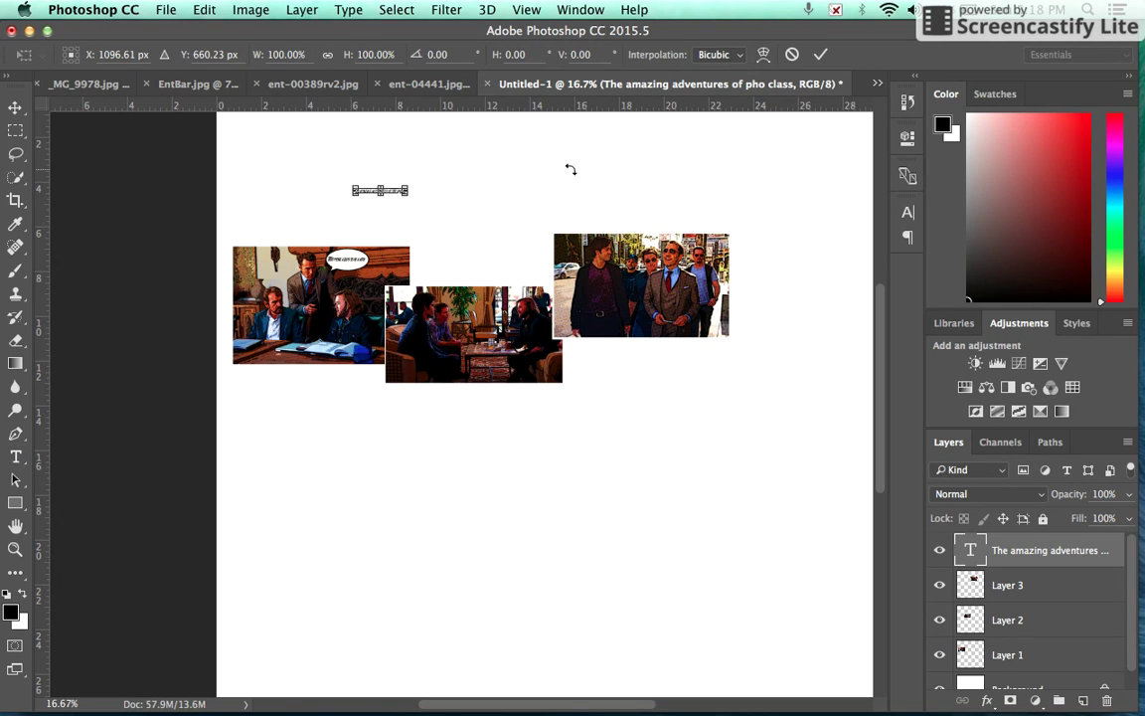
{"action": "left_click_drag", "start_coordinate": [407, 193], "coordinate": [627, 430]}
{"action": "left_click_drag", "start_coordinate": [484, 207], "coordinate": [361, 210]}
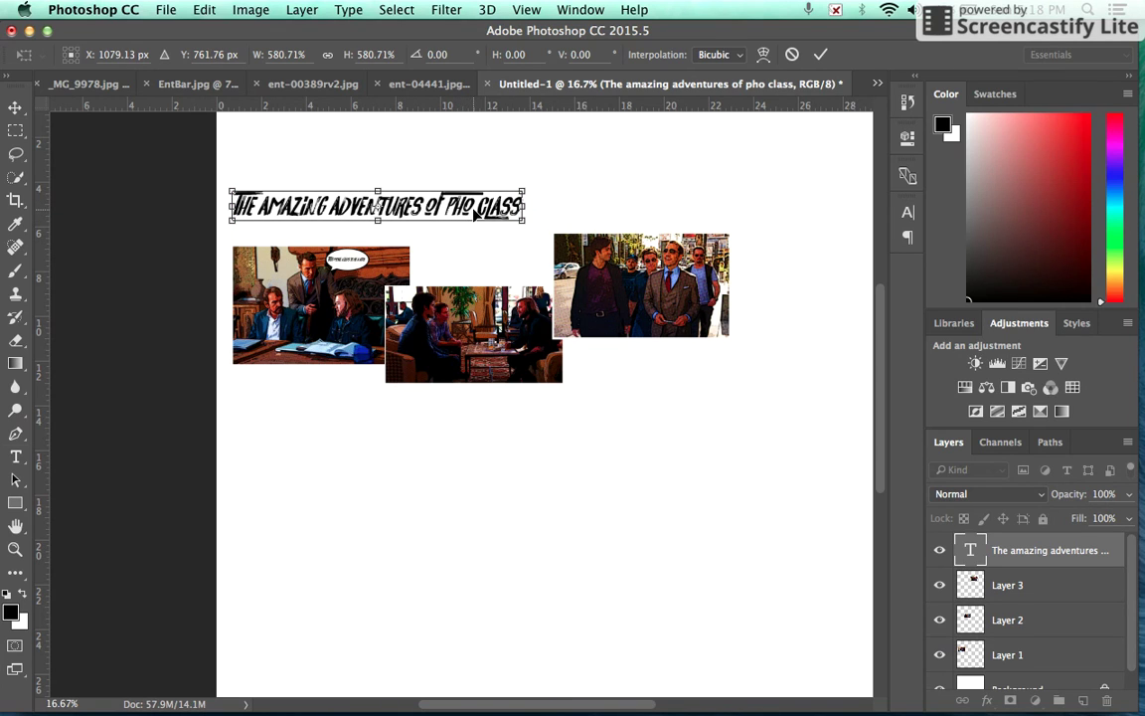
{"action": "key", "text": "Return"}
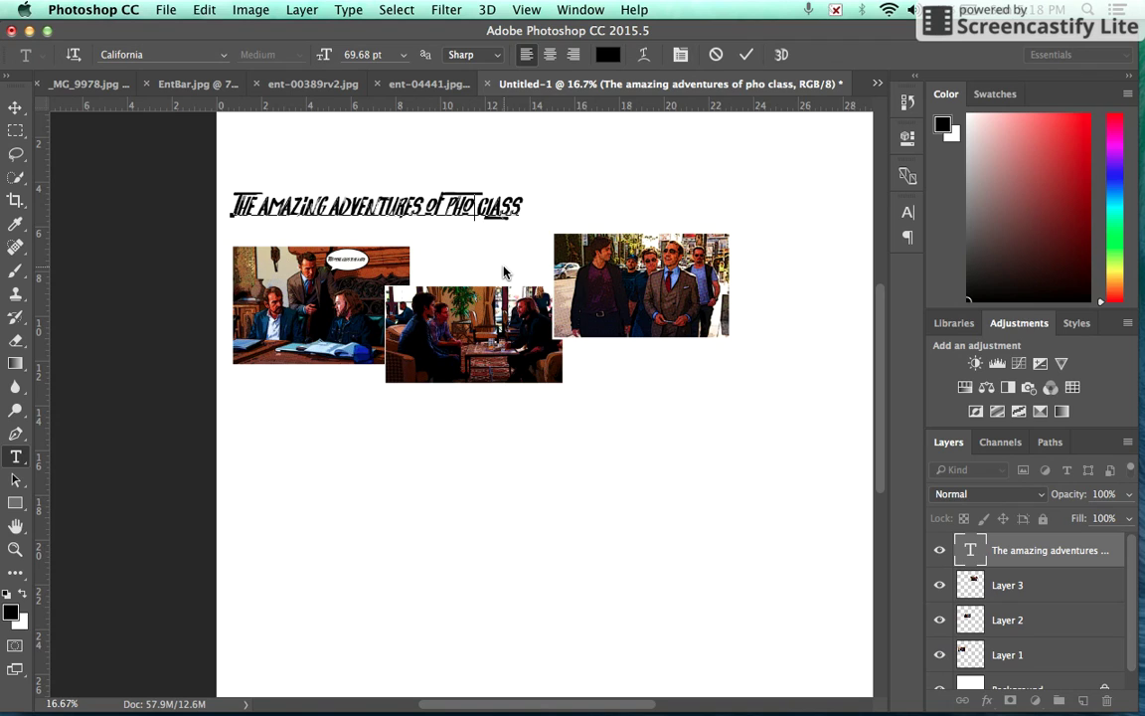
- Correct the word 'photo' in the title and enlarge it slightly to 75.32 pt
{"action": "type", "text": "to"}
{"action": "key", "text": "BackSpace"}
{"action": "key", "text": "BackSpace"}
{"action": "key", "text": "BackSpace"}
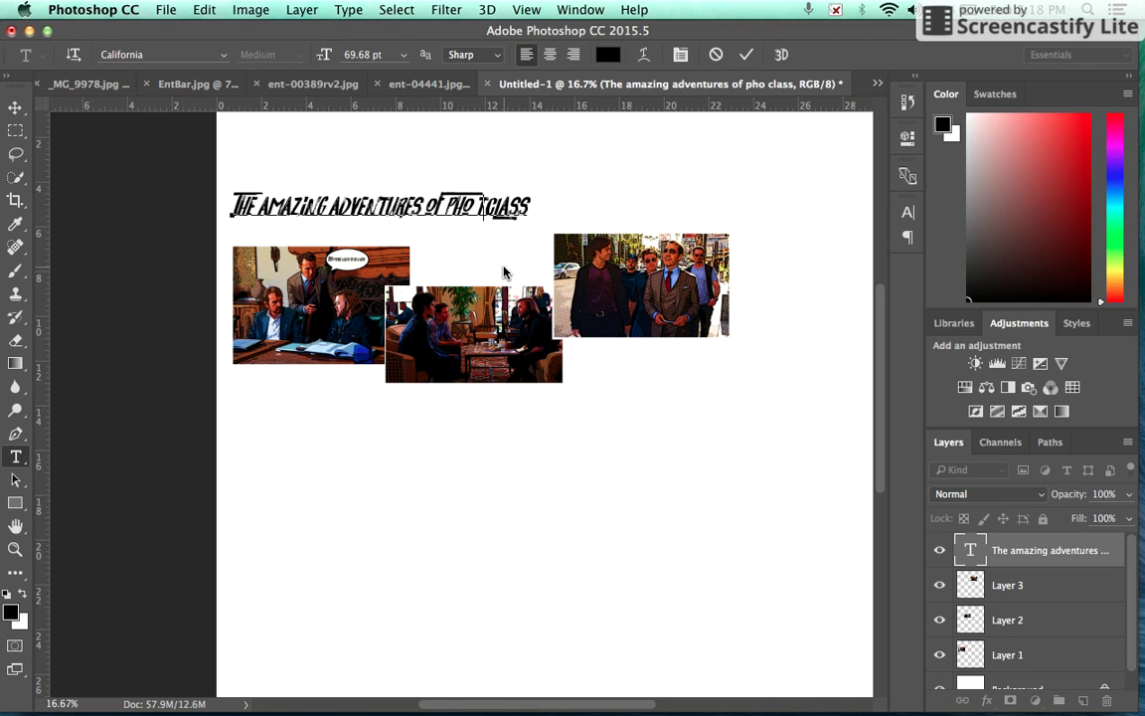
{"action": "type", "text": "to"}
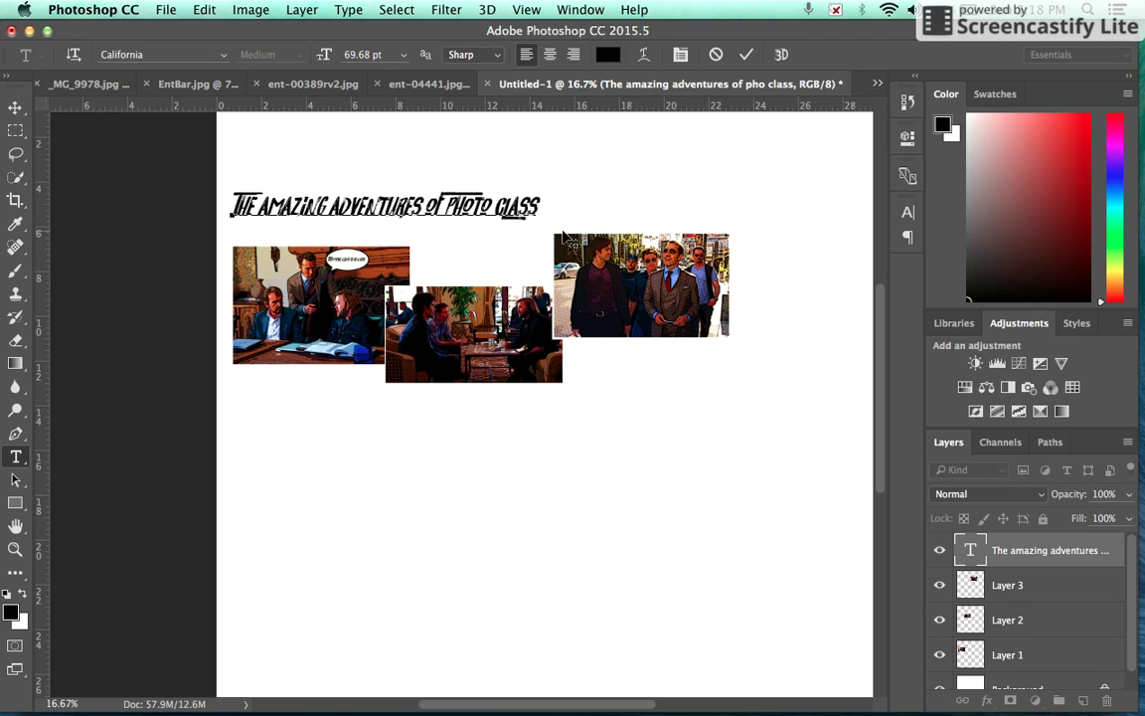
{"action": "left_click", "coordinate": [743, 56]}
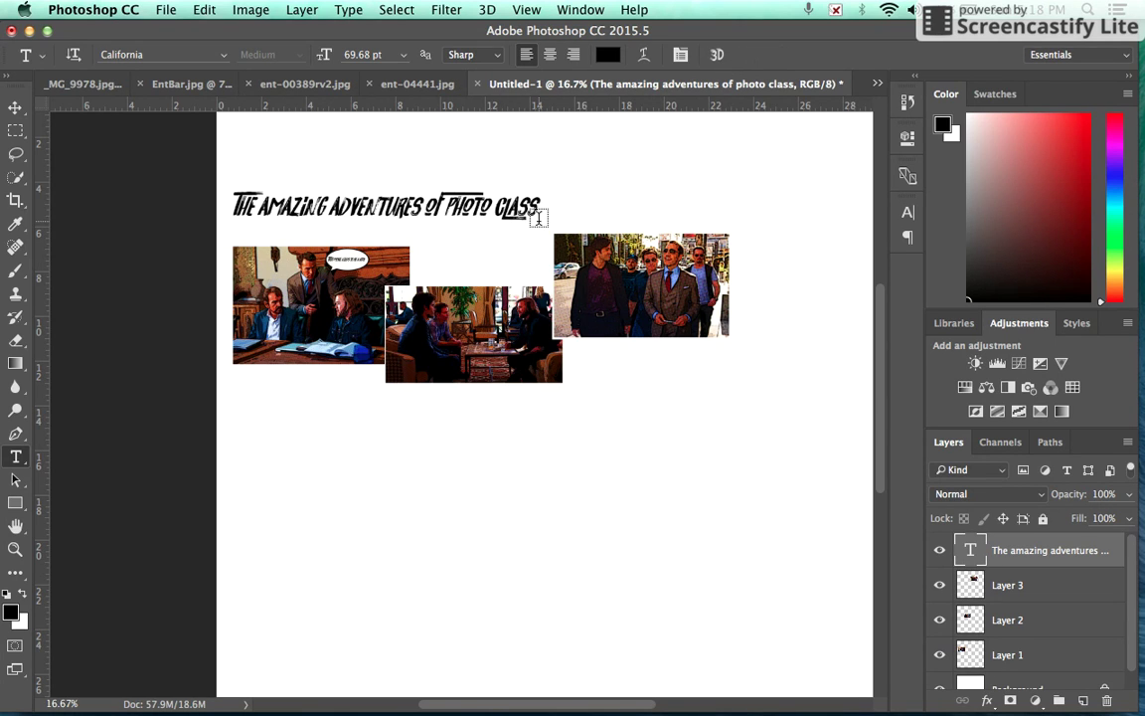
{"action": "key", "text": "super+t"}
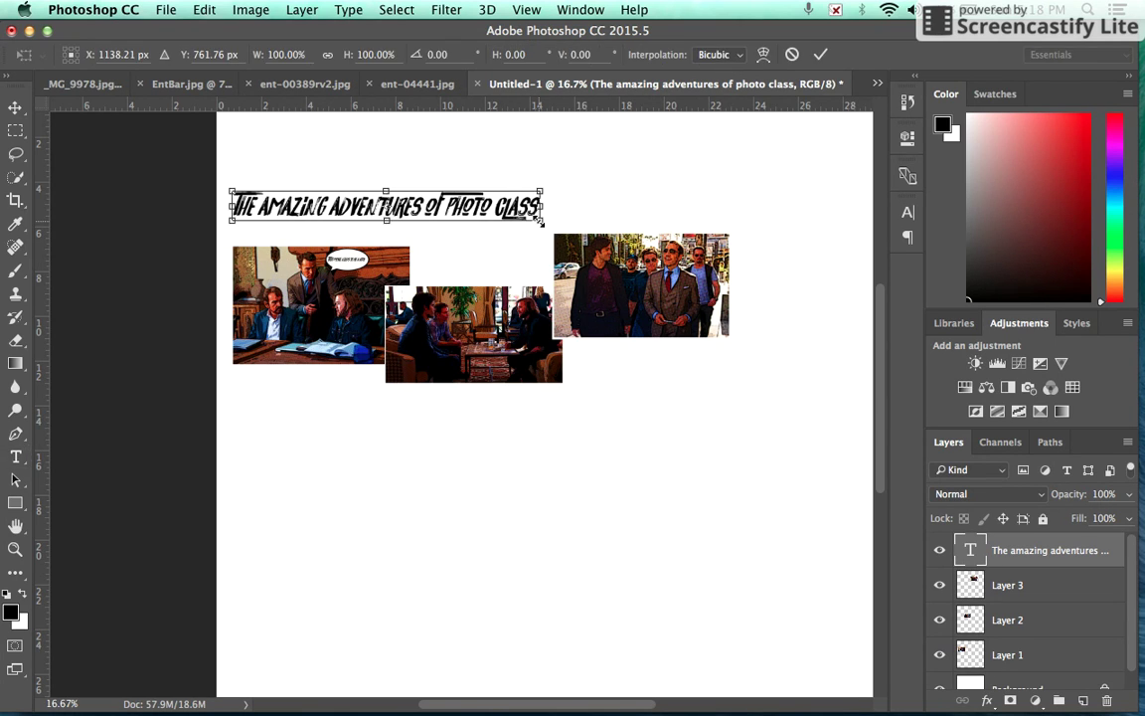
{"action": "left_click_drag", "start_coordinate": [542, 219], "coordinate": [566, 221]}
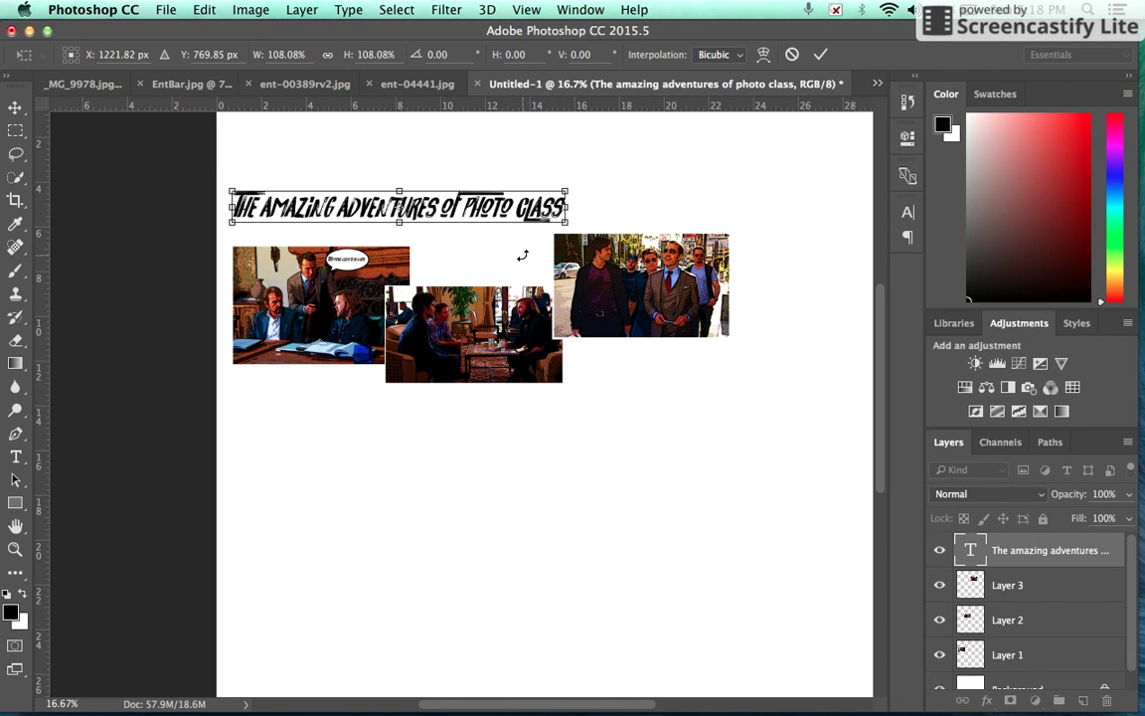
{"action": "key", "text": "Return"}
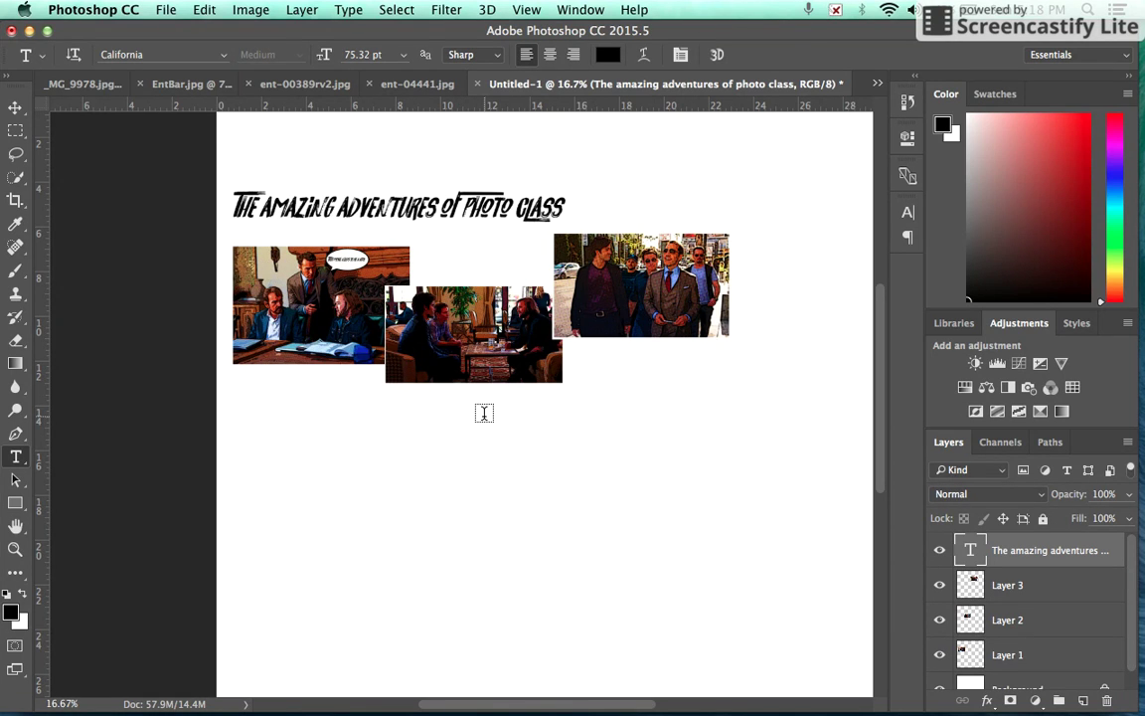
- Select Layer 3 and shrink the street photo to about 77%
{"action": "key", "text": "super+minus"}
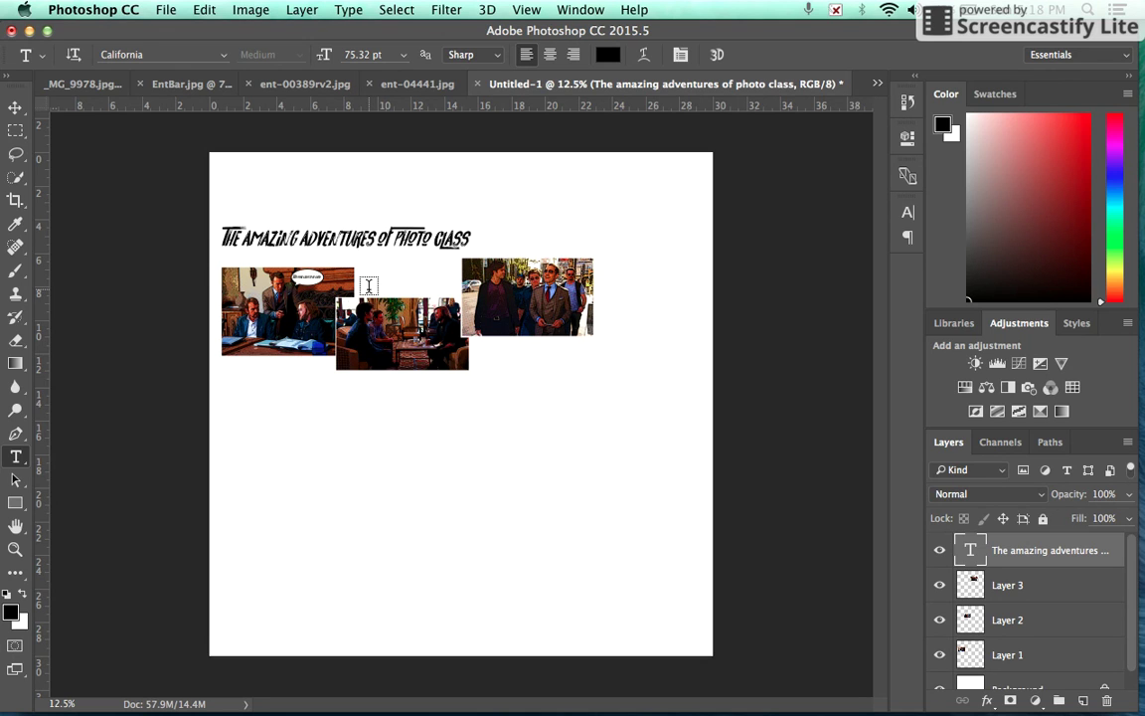
{"action": "key", "text": "super+plus"}
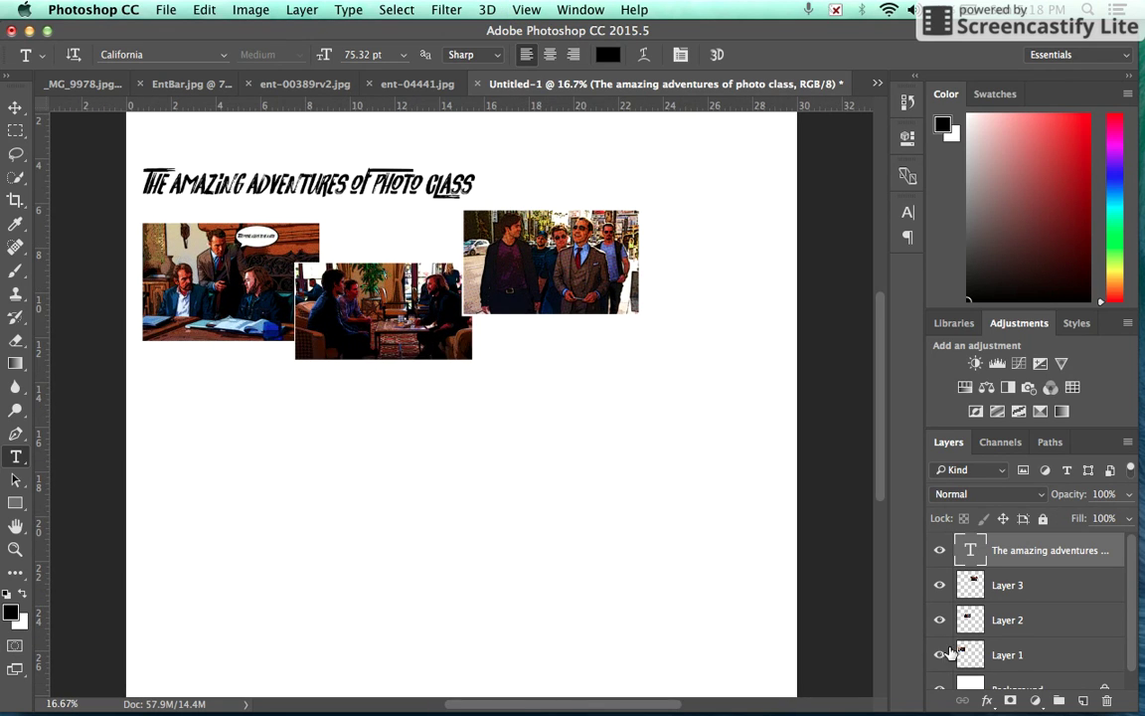
{"action": "left_click", "coordinate": [1037, 597]}
{"action": "key", "text": "super+t"}
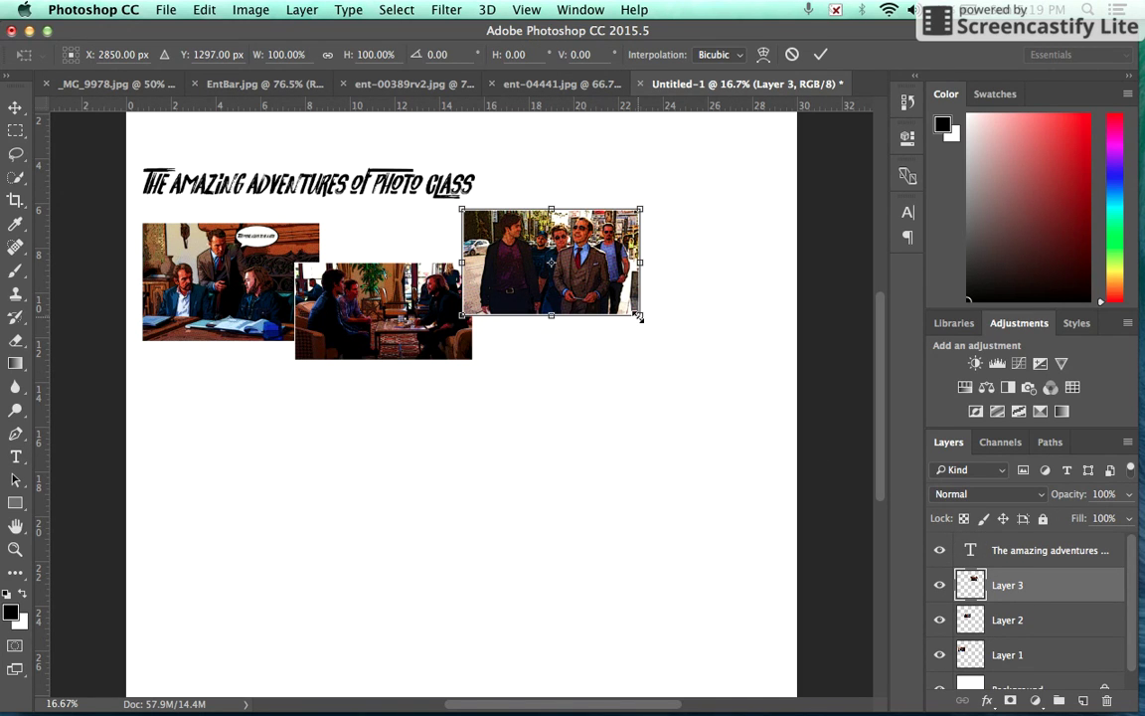
{"action": "left_click_drag", "start_coordinate": [638, 316], "coordinate": [599, 289]}
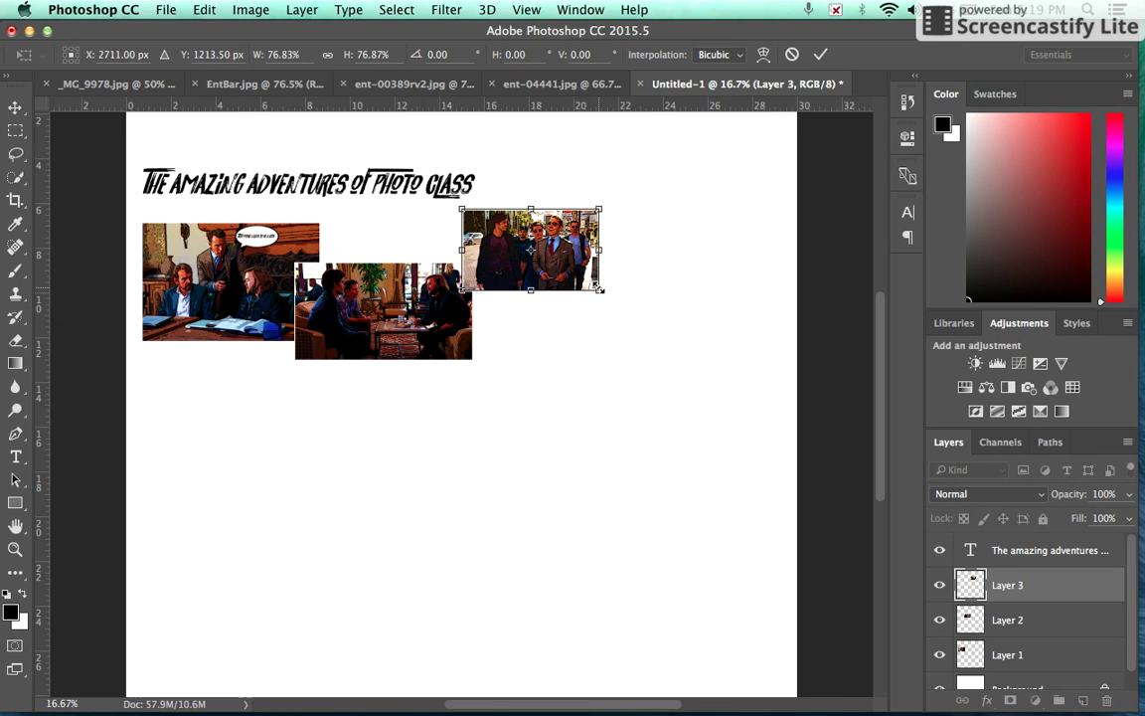
{"action": "key", "text": "Return"}
{"action": "key", "text": "t"}
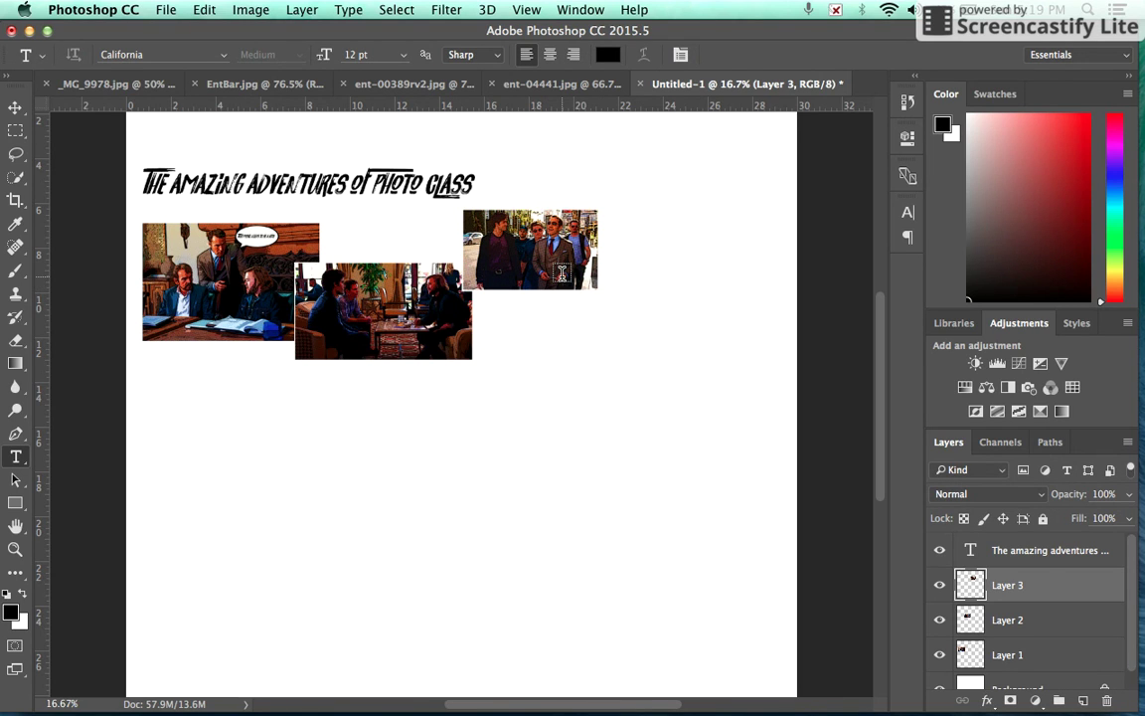
- Rescale the street photo, enlarging it then settling at 78.60%
{"action": "key", "text": "super+t"}
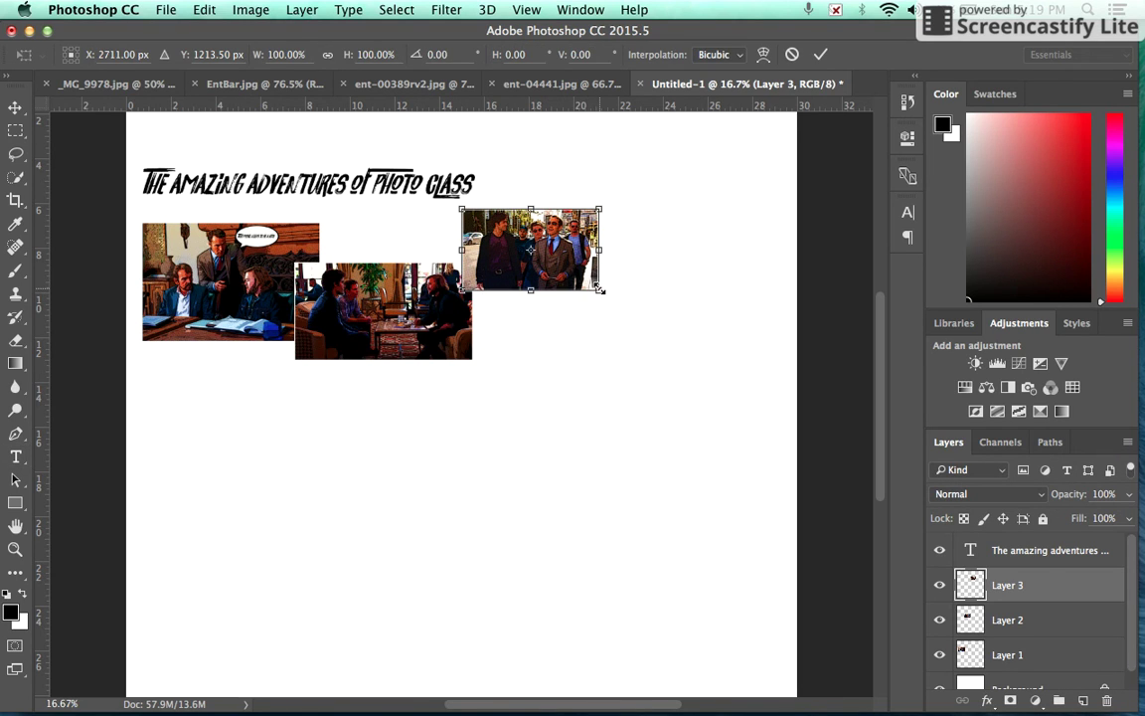
{"action": "left_click_drag", "start_coordinate": [599, 288], "coordinate": [693, 445]}
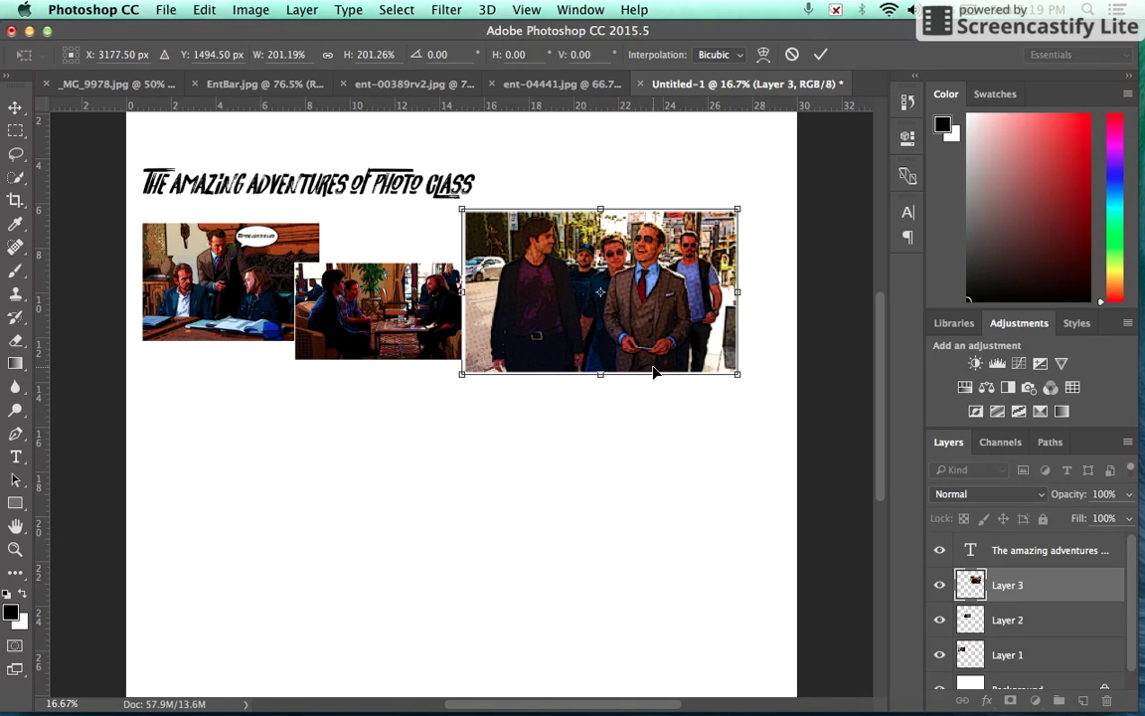
{"action": "key", "text": "Return"}
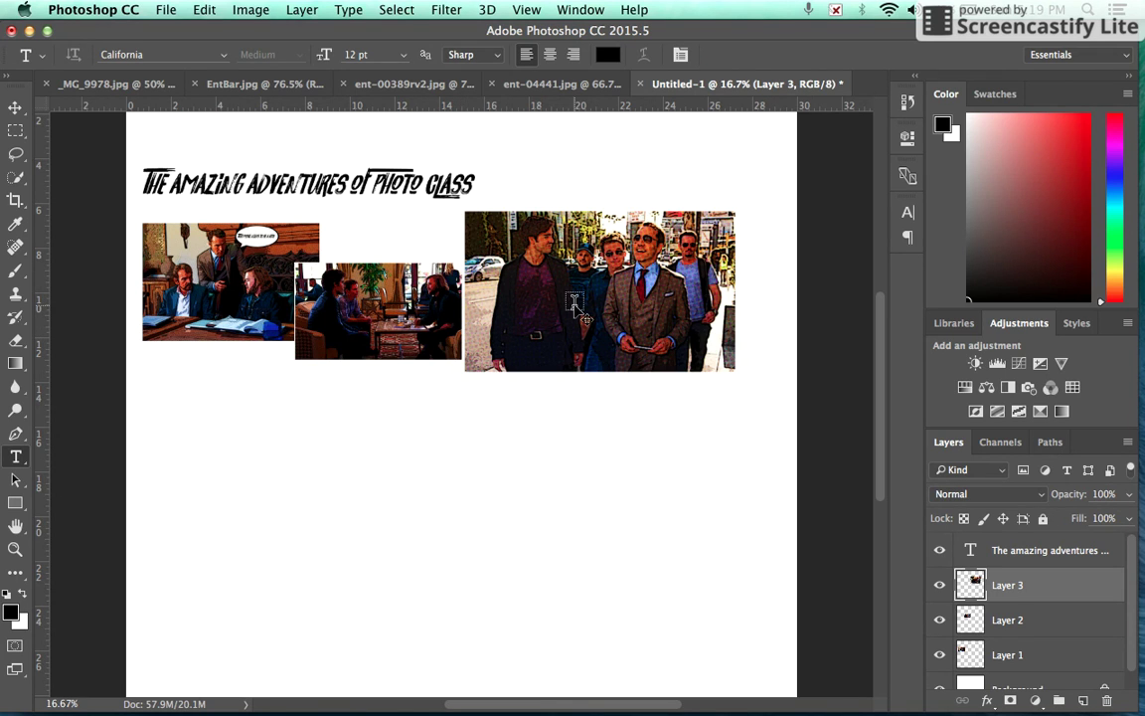
{"action": "key", "text": "super+t"}
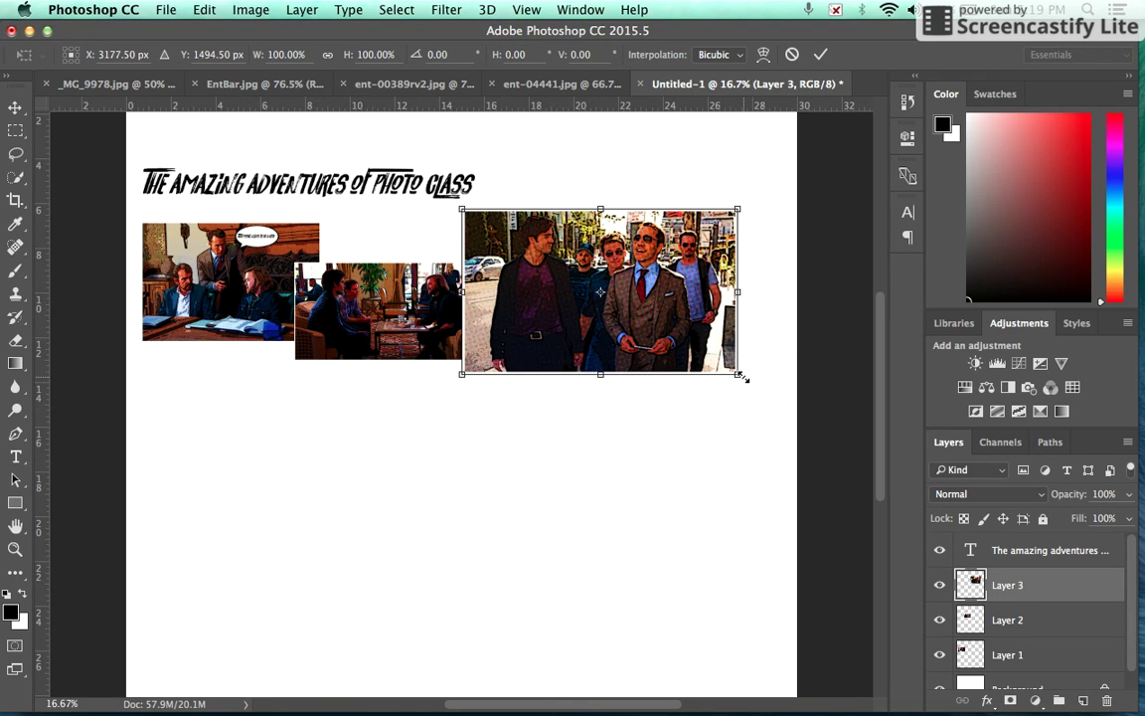
{"action": "left_click_drag", "start_coordinate": [741, 376], "coordinate": [680, 340]}
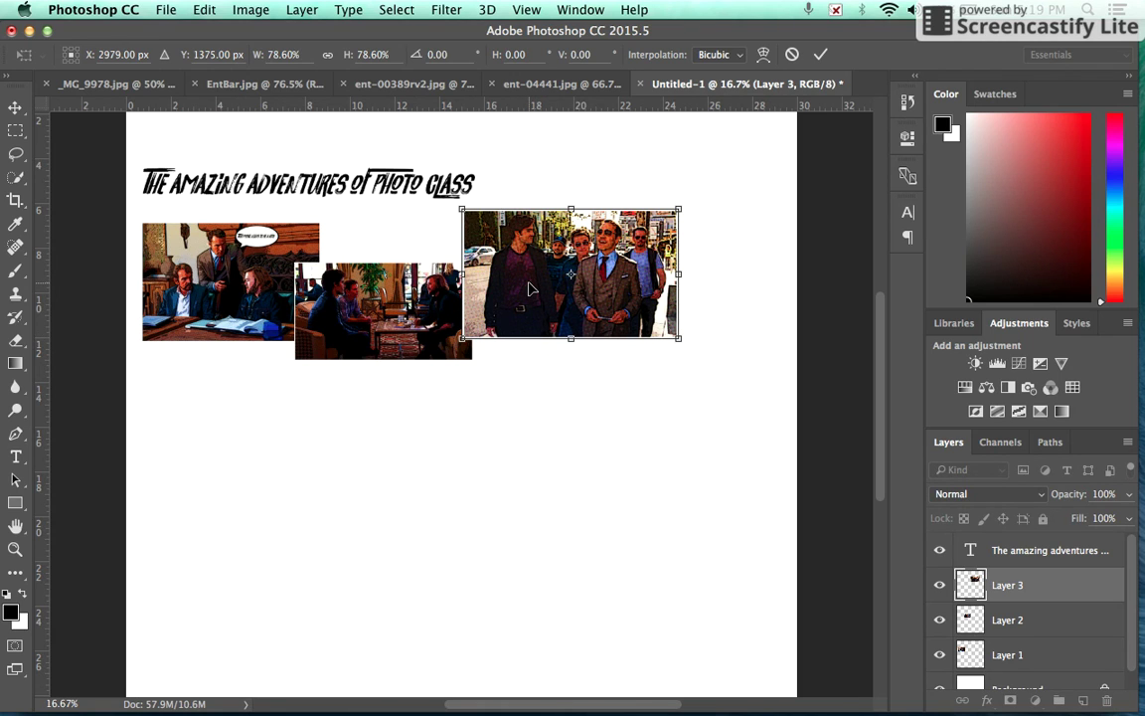
{"action": "key", "text": "Return"}
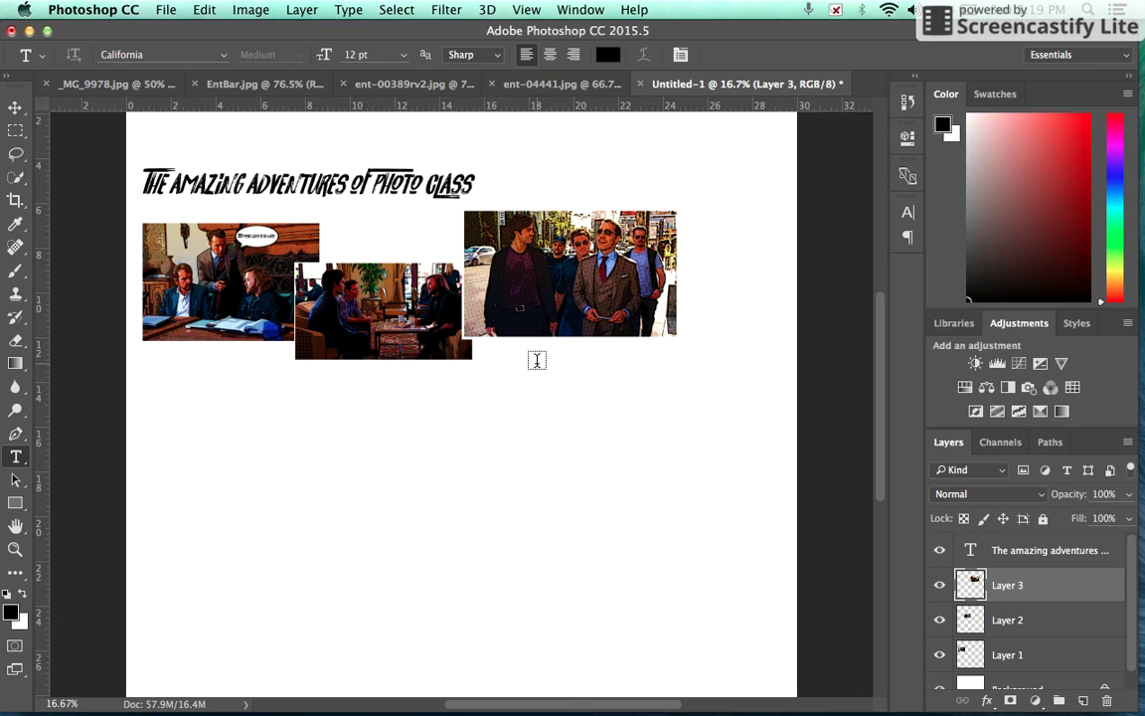
{"action": "key", "text": "c"}
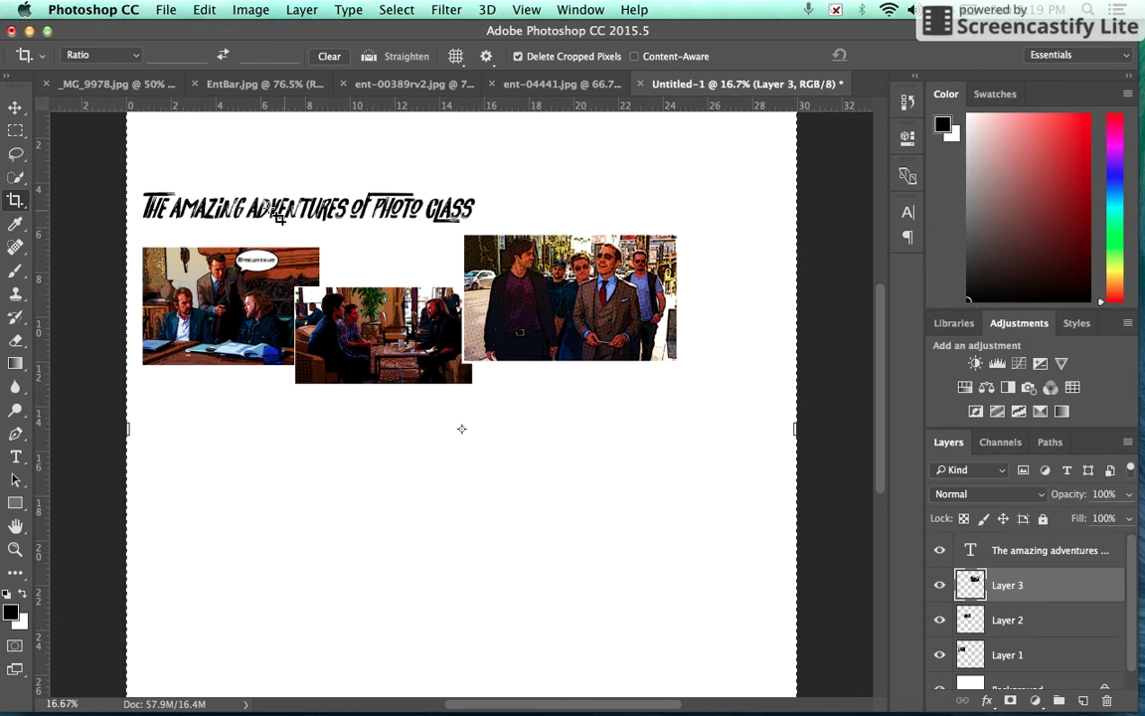
- Crop to a 16.4M wide banner around the title and three photos, then fit on screen
{"action": "mouse_move", "coordinate": [127, 164]}
{"action": "left_mouse_down"}
{"action": "mouse_move", "coordinate": [159, 175]}
{"action": "mouse_move", "coordinate": [110, 175]}
{"action": "mouse_move", "coordinate": [137, 176]}
{"action": "mouse_move", "coordinate": [120, 176]}
{"action": "left_mouse_up"}
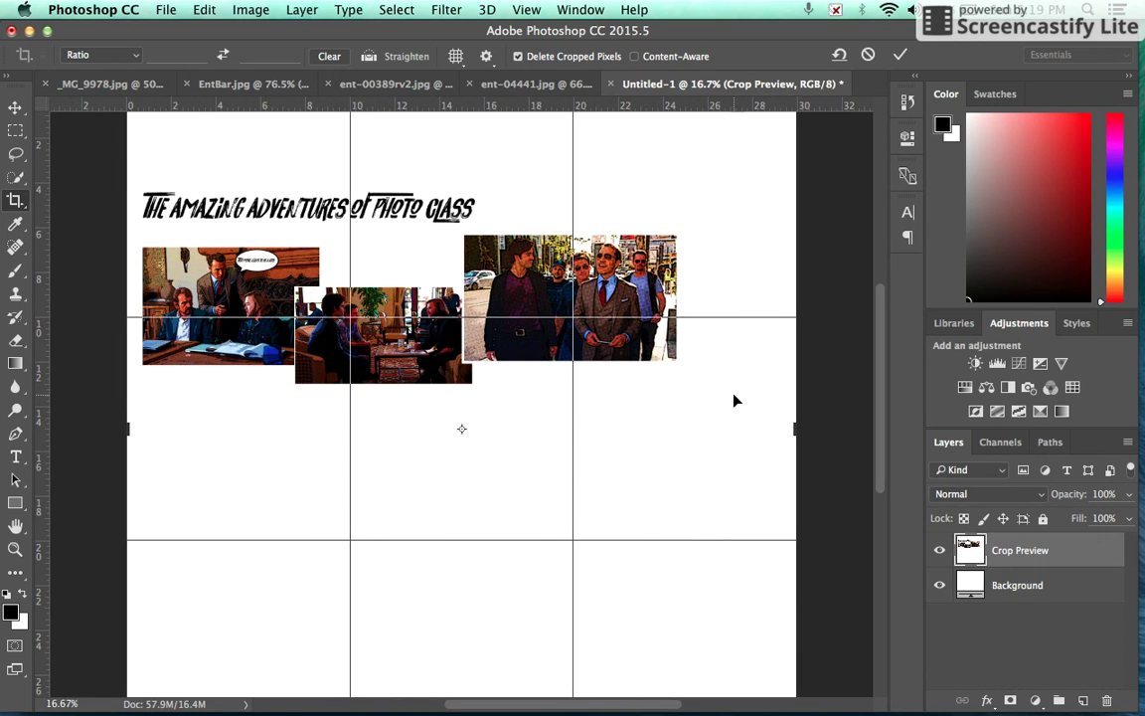
{"action": "left_click_drag", "start_coordinate": [793, 424], "coordinate": [742, 425]}
{"action": "left_click_drag", "start_coordinate": [654, 426], "coordinate": [654, 425]}
{"action": "scroll", "coordinate": [467, 413], "scroll_direction": "down", "scroll_amount": 5}
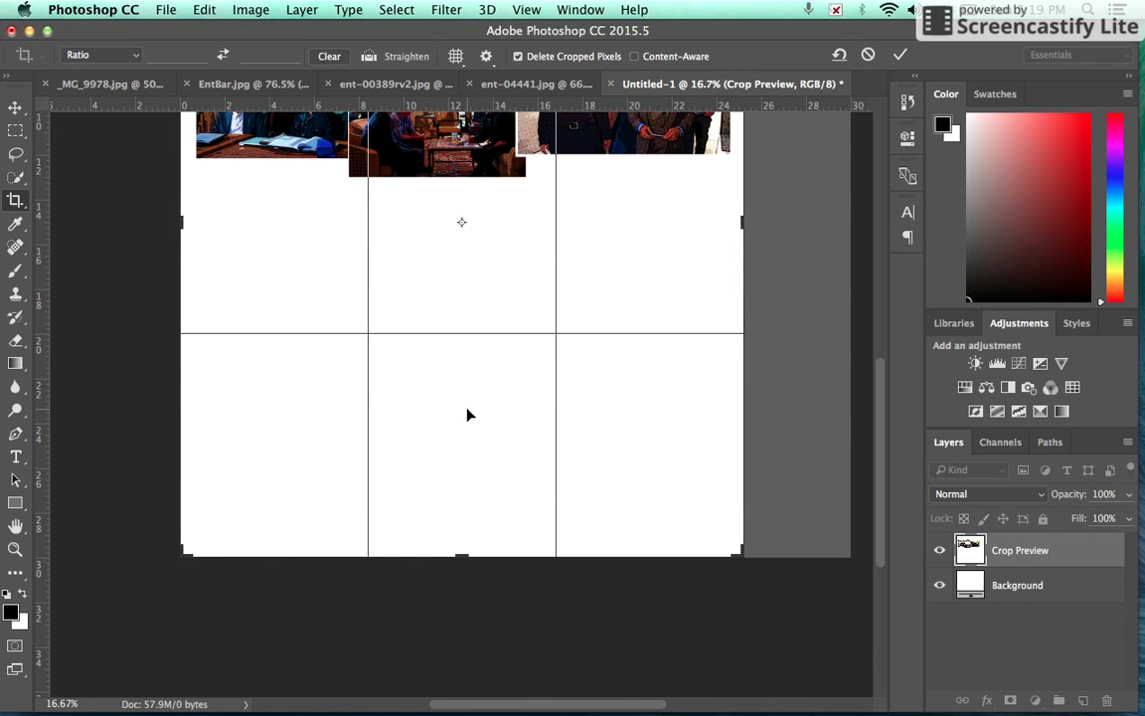
{"action": "left_click_drag", "start_coordinate": [462, 553], "coordinate": [456, 375]}
{"action": "scroll", "coordinate": [457, 308], "scroll_direction": "up", "scroll_amount": 5}
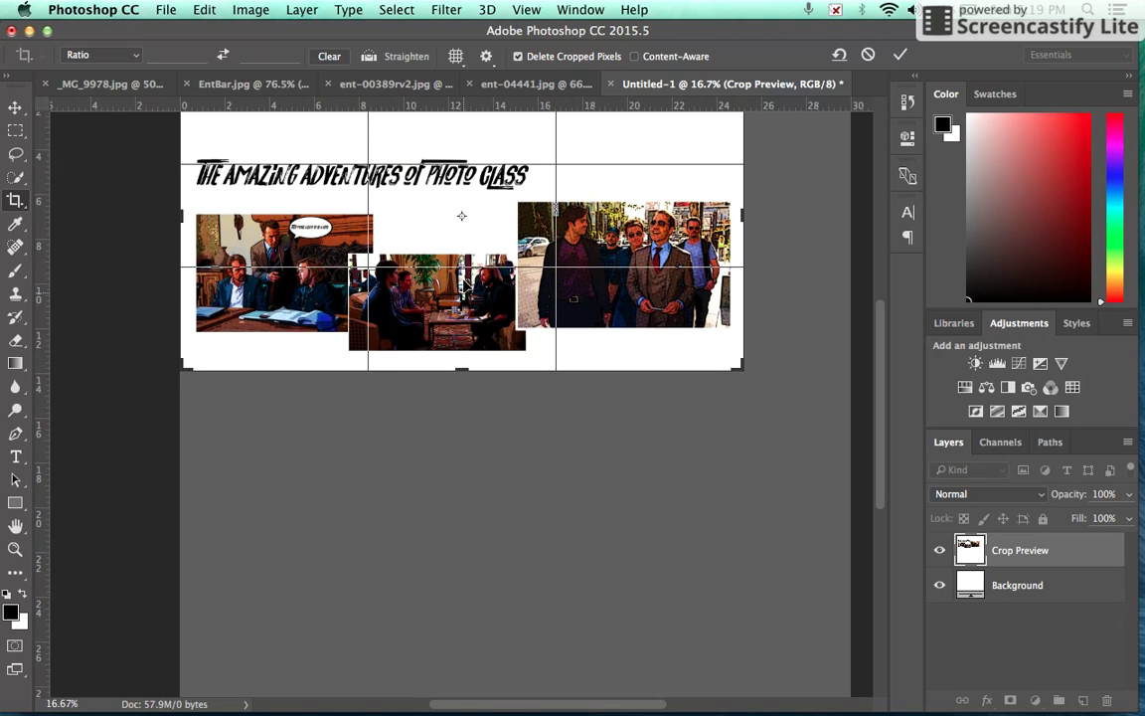
{"action": "left_click_drag", "start_coordinate": [463, 171], "coordinate": [461, 219]}
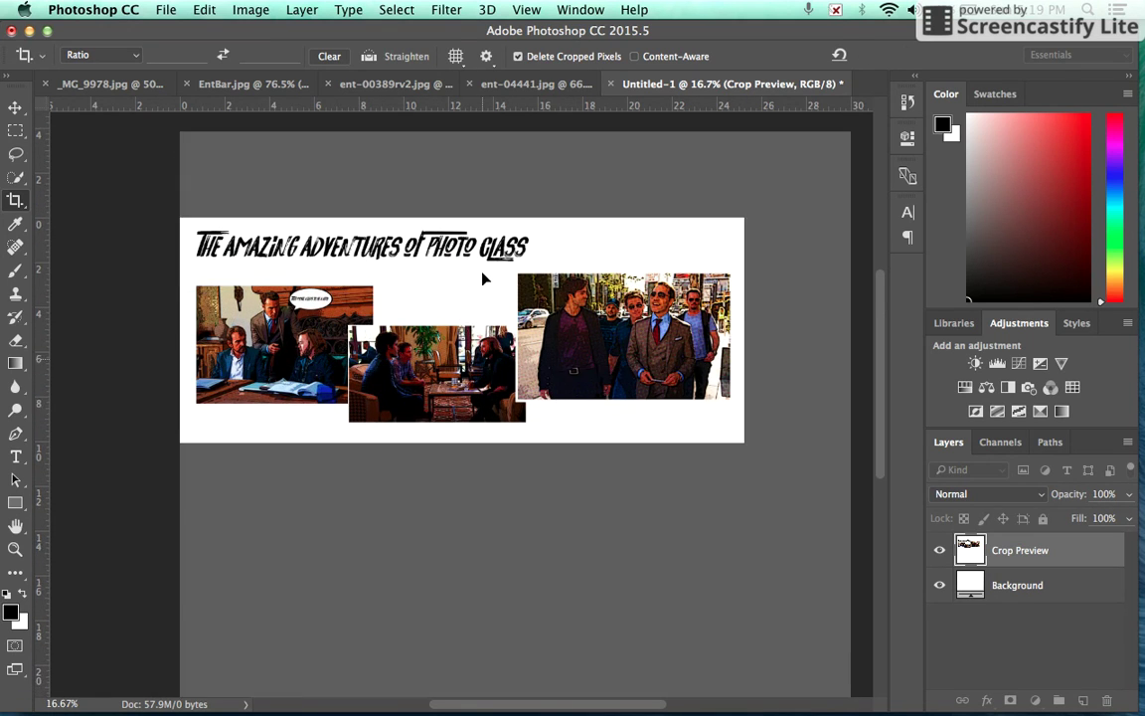
{"action": "key", "text": "Return"}
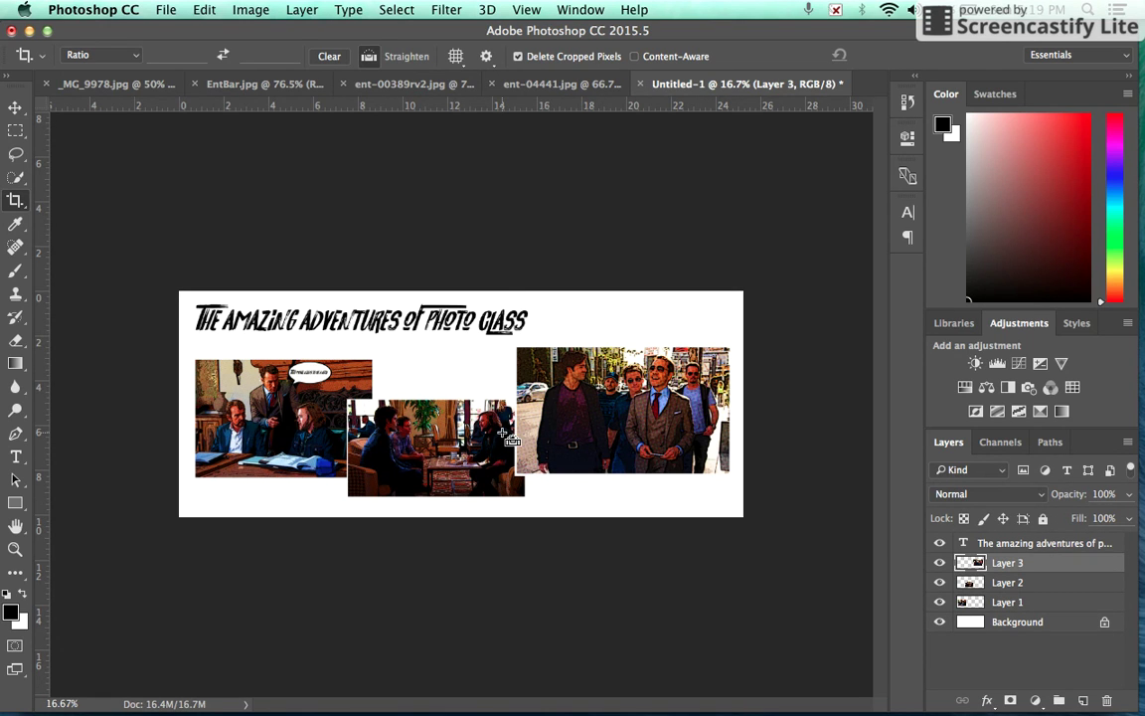
{"action": "key", "text": "super+0"}
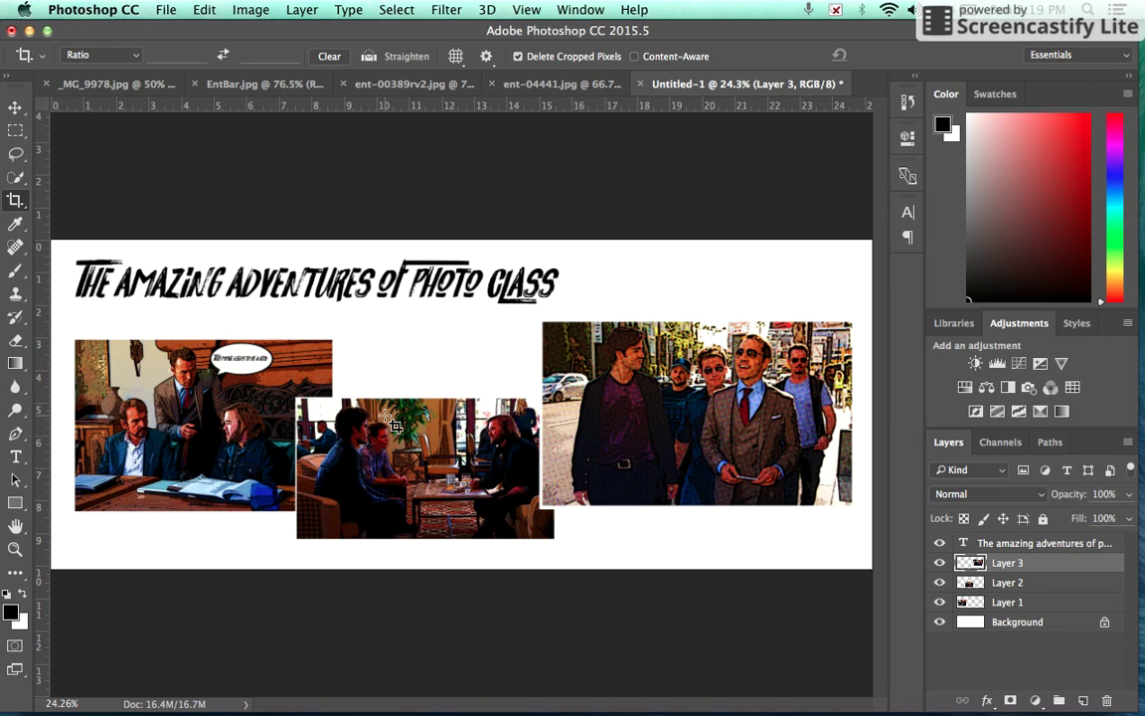
- Add a Solid Color fill layer above Background set to cyan #32daf8
{"action": "left_click", "coordinate": [1047, 628]}
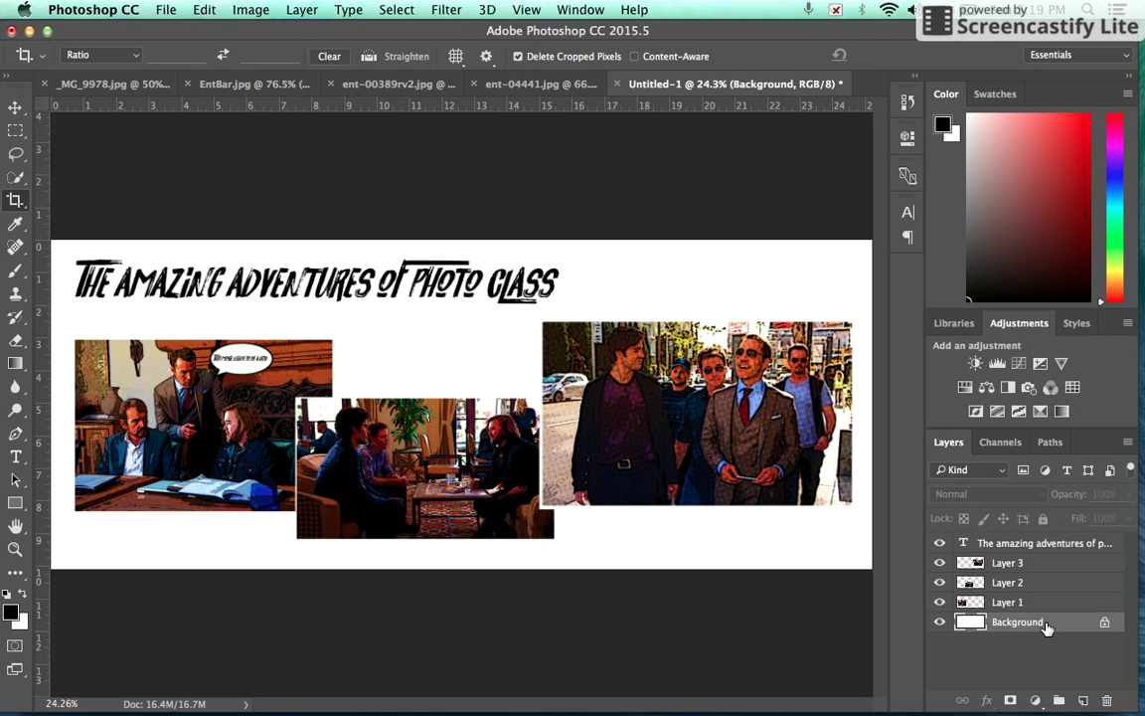
{"action": "left_click", "coordinate": [1038, 700]}
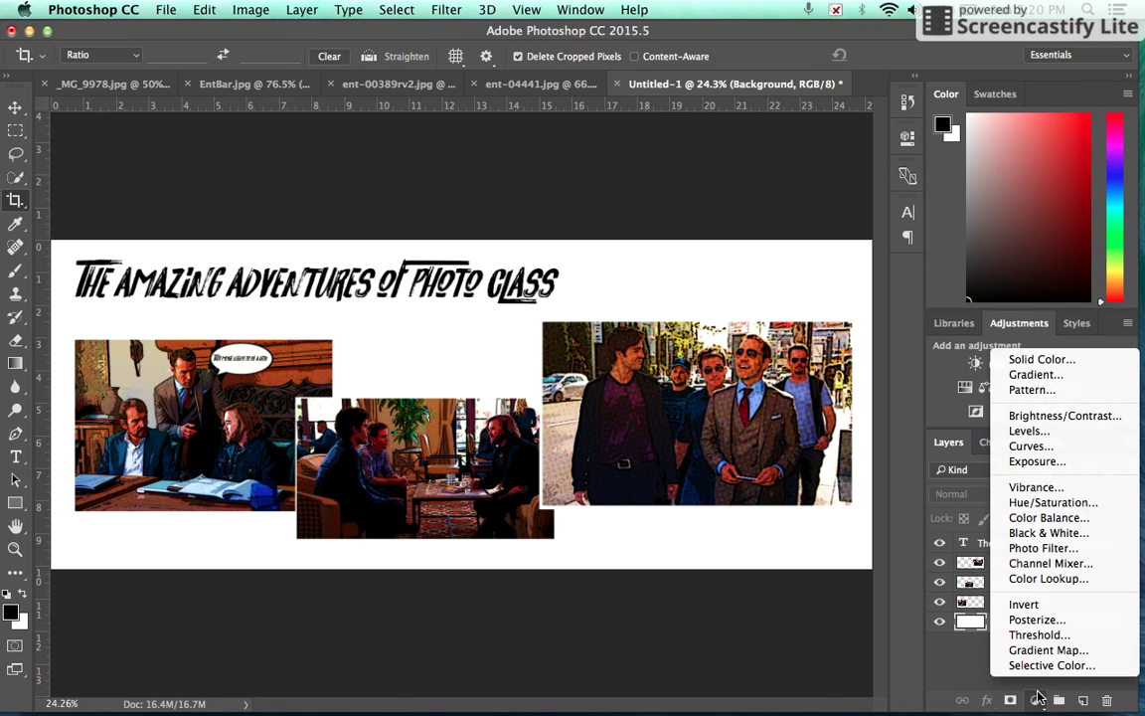
{"action": "left_click", "coordinate": [1028, 360]}
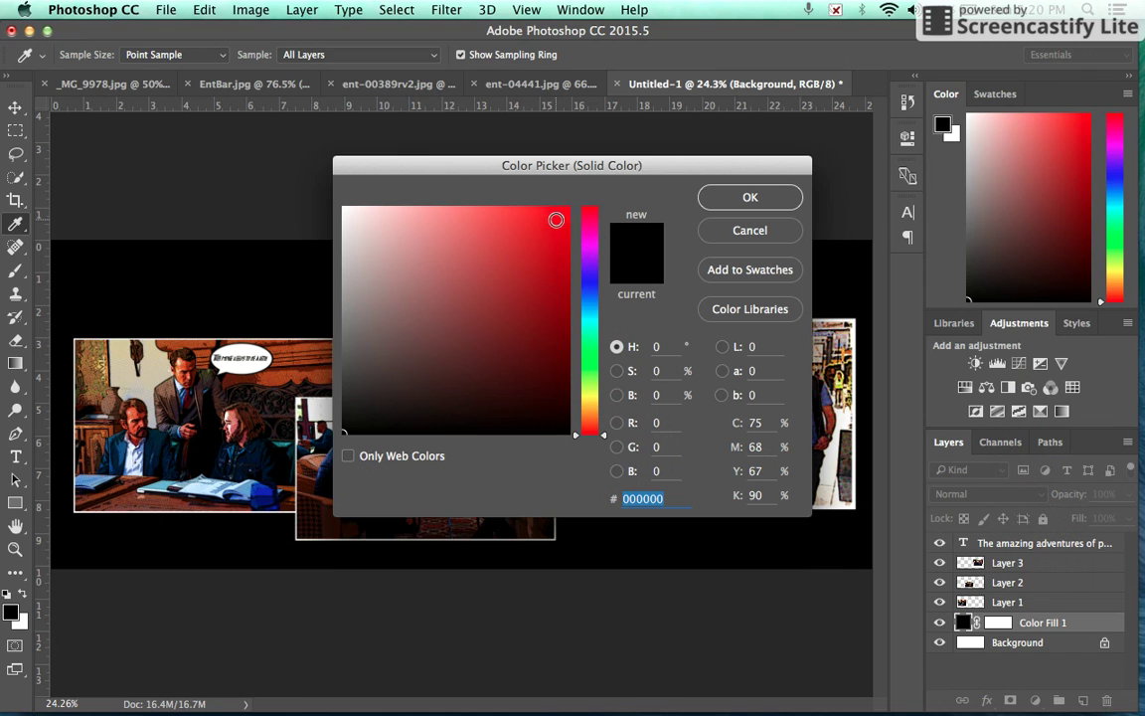
{"action": "left_click", "coordinate": [593, 315]}
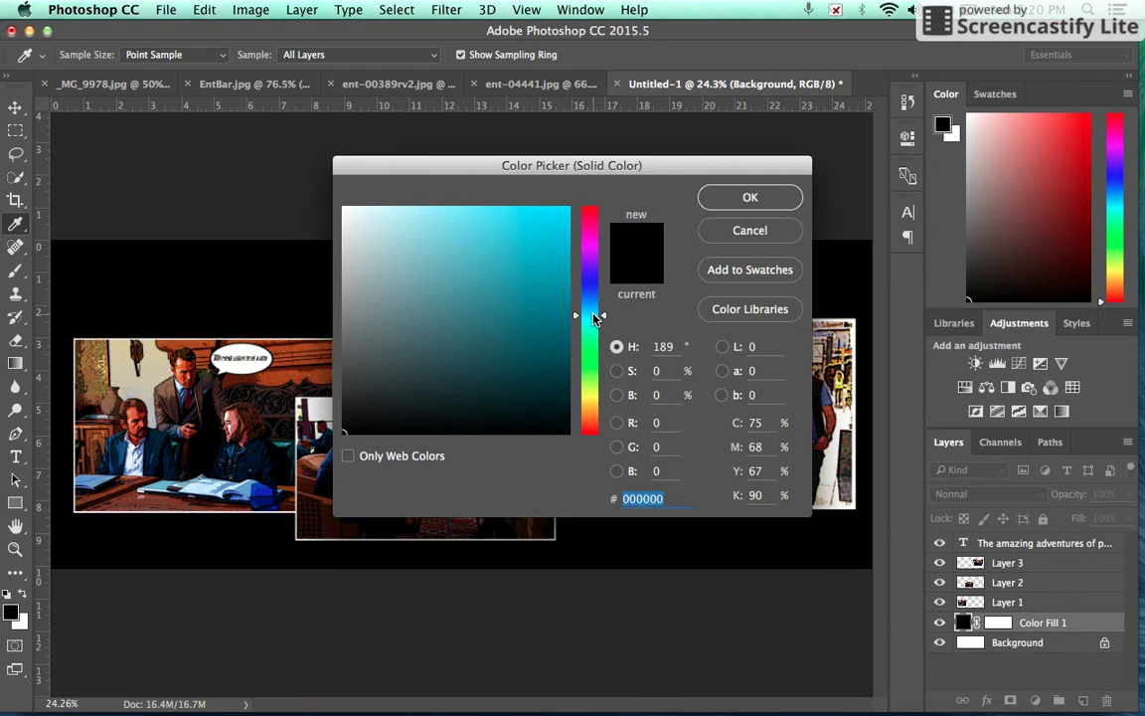
{"action": "left_click", "coordinate": [524, 213]}
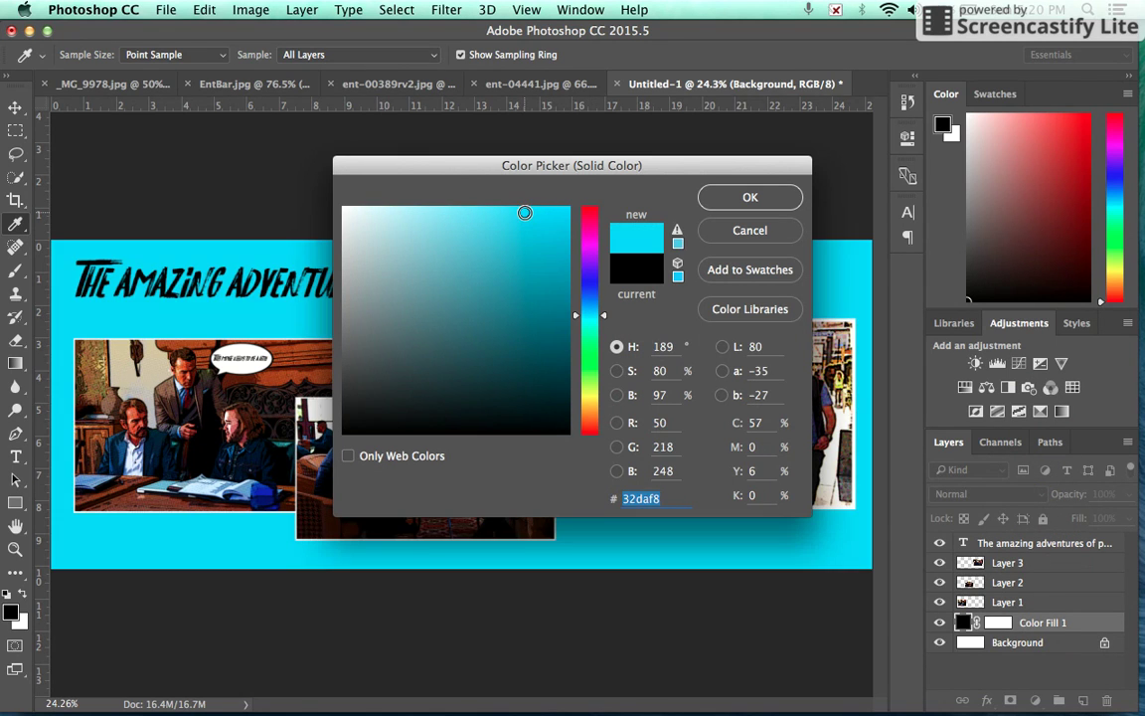
{"action": "left_click", "coordinate": [750, 200]}
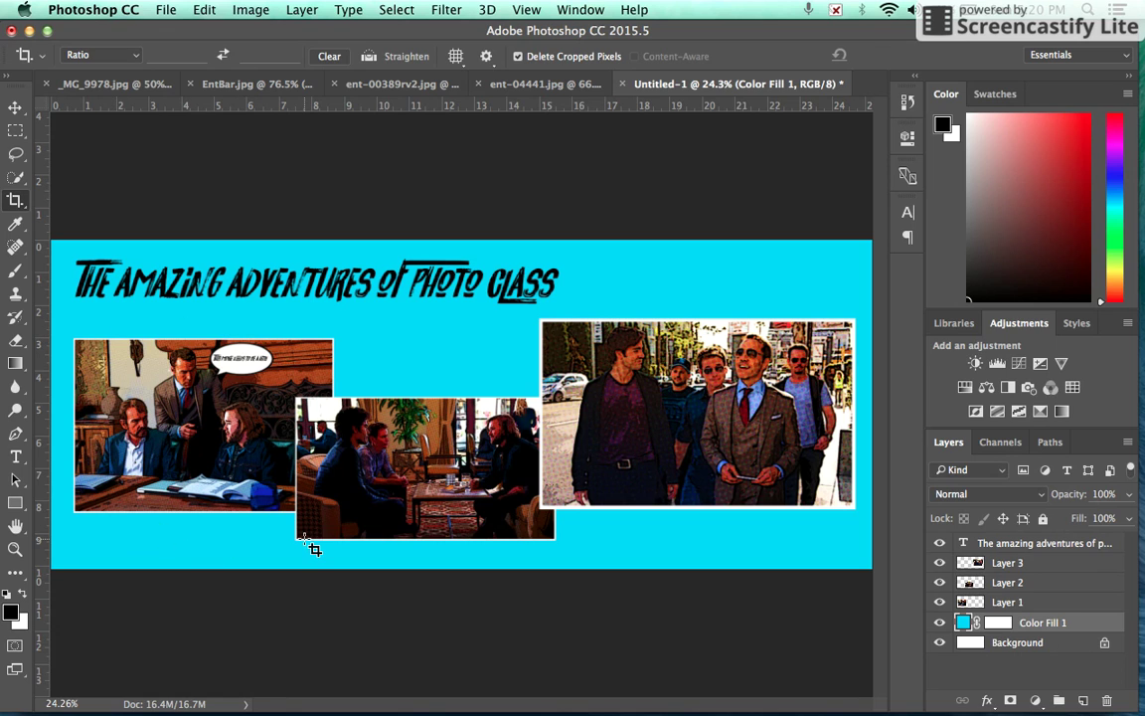
- Inspect the photo borders up close, fit to screen, and reopen the Color Fill 1 colour picker
{"action": "key", "text": "super+minus"}
{"action": "key", "text": "super+equal"}
{"action": "key", "text": "super+equal"}
{"action": "key", "text": "super+equal"}
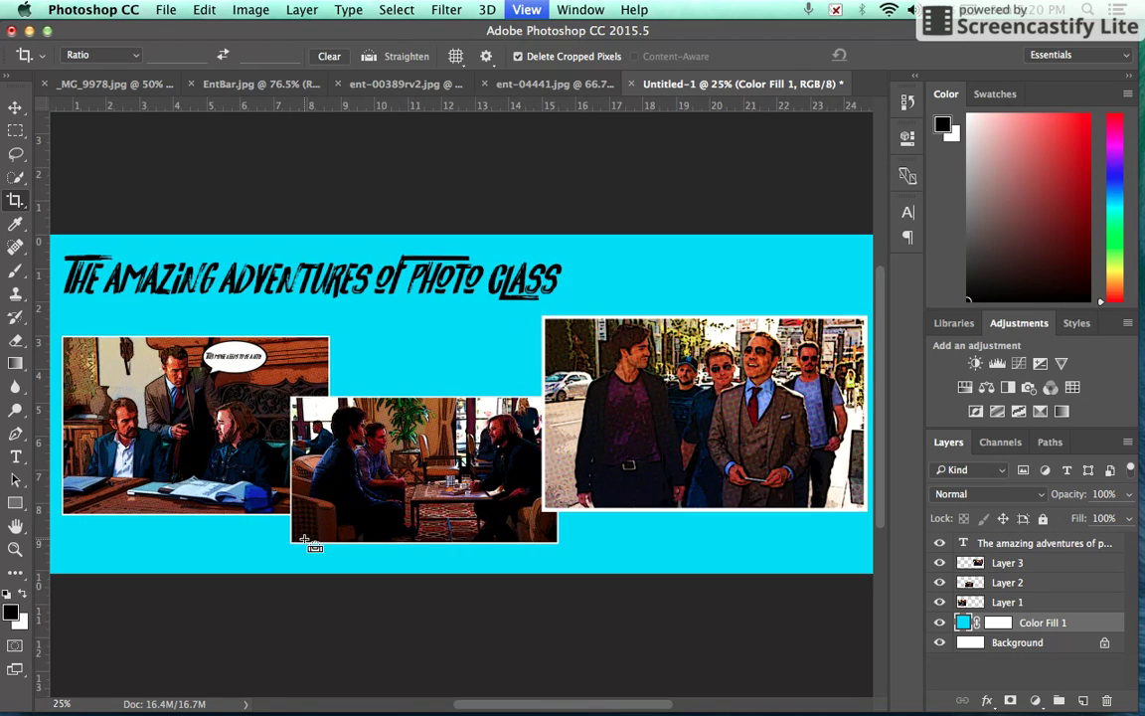
{"action": "key", "text": "space"}
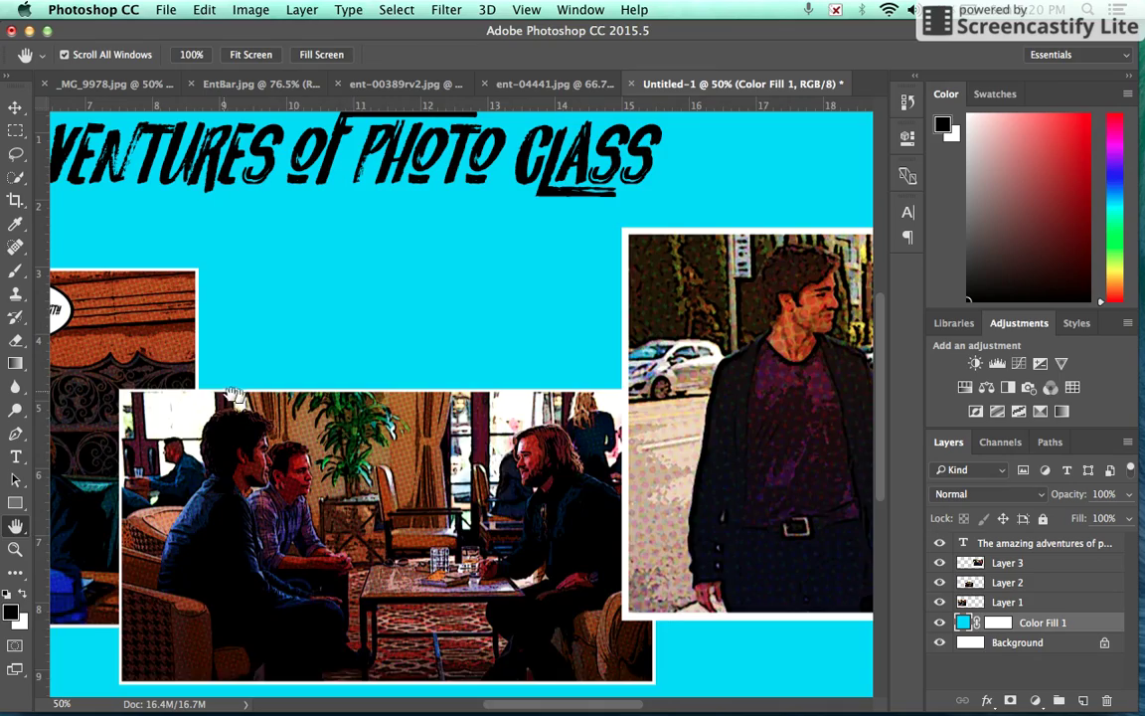
{"action": "left_click_drag", "start_coordinate": [210, 356], "coordinate": [553, 356]}
{"action": "key", "text": "super+minus"}
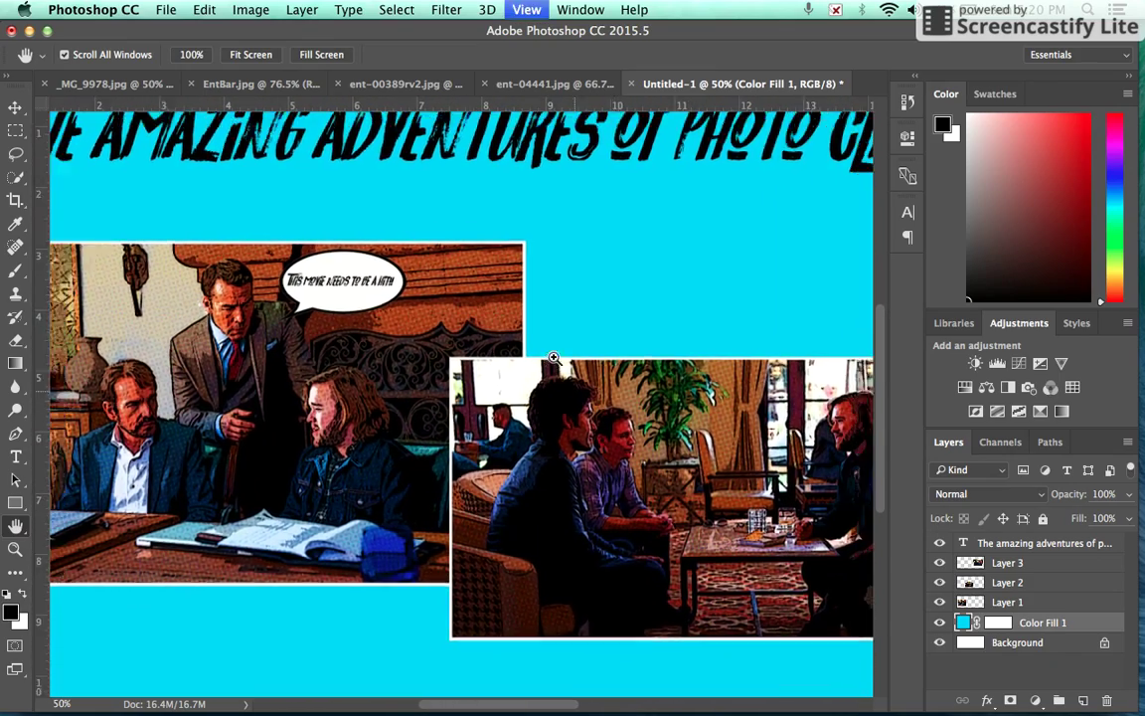
{"action": "key", "text": "super+minus"}
{"action": "left_click_drag", "start_coordinate": [627, 423], "coordinate": [526, 419]}
{"action": "key", "text": "super+0"}
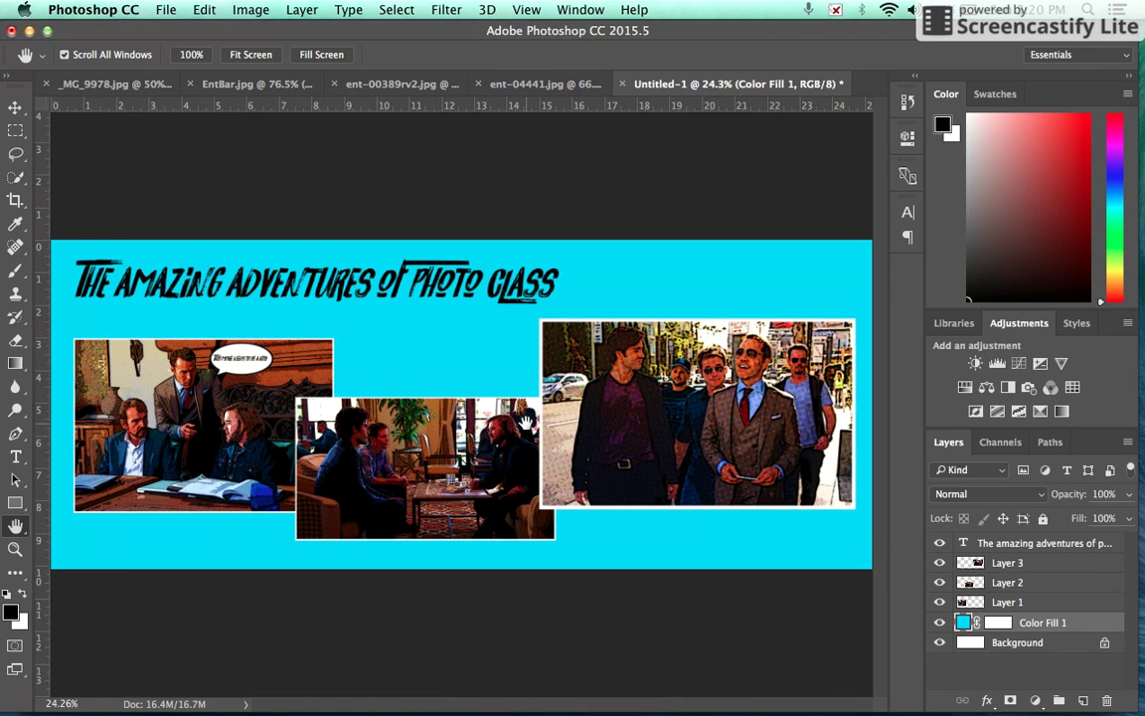
{"action": "double_click", "coordinate": [968, 625]}
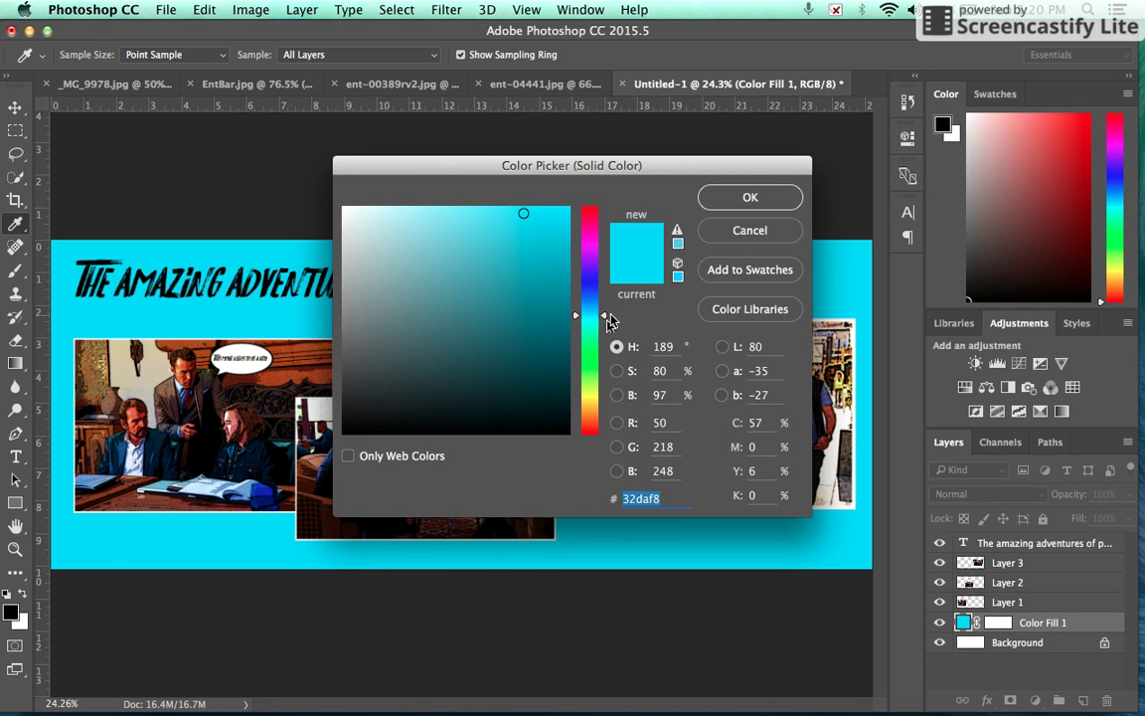
- Change the Color Fill 1 background from cyan to blue #327cf8 in the Color Picker
{"action": "left_click_drag", "start_coordinate": [606, 316], "coordinate": [609, 217]}
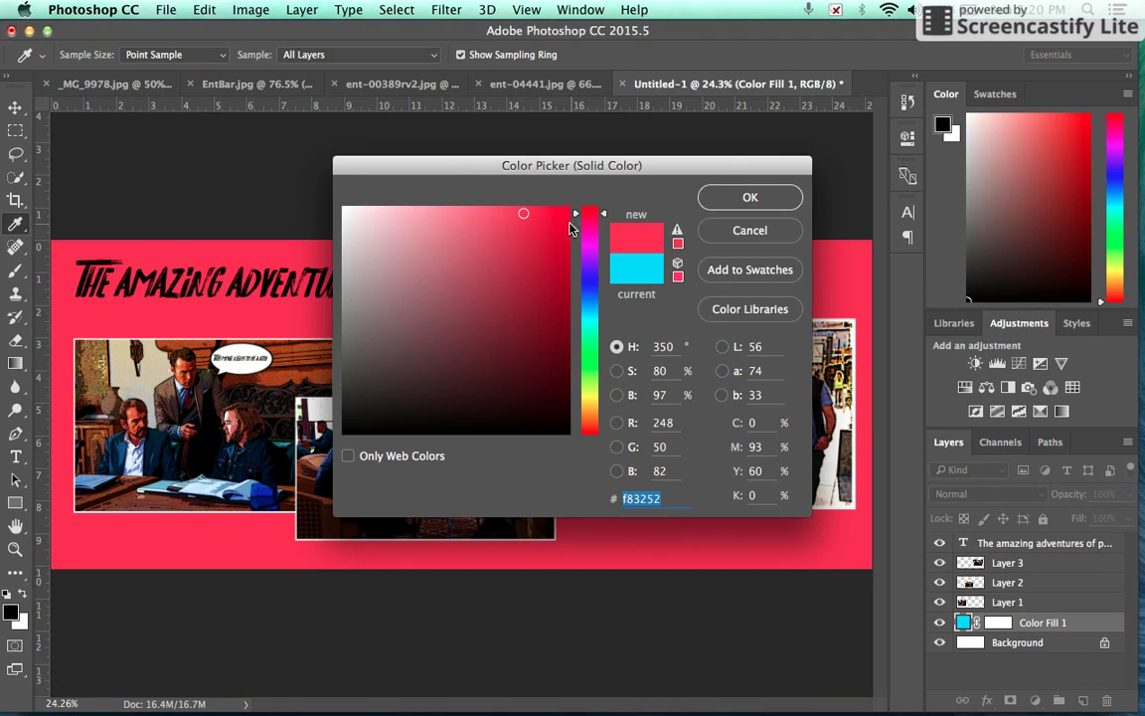
{"action": "left_click_drag", "start_coordinate": [600, 213], "coordinate": [603, 300]}
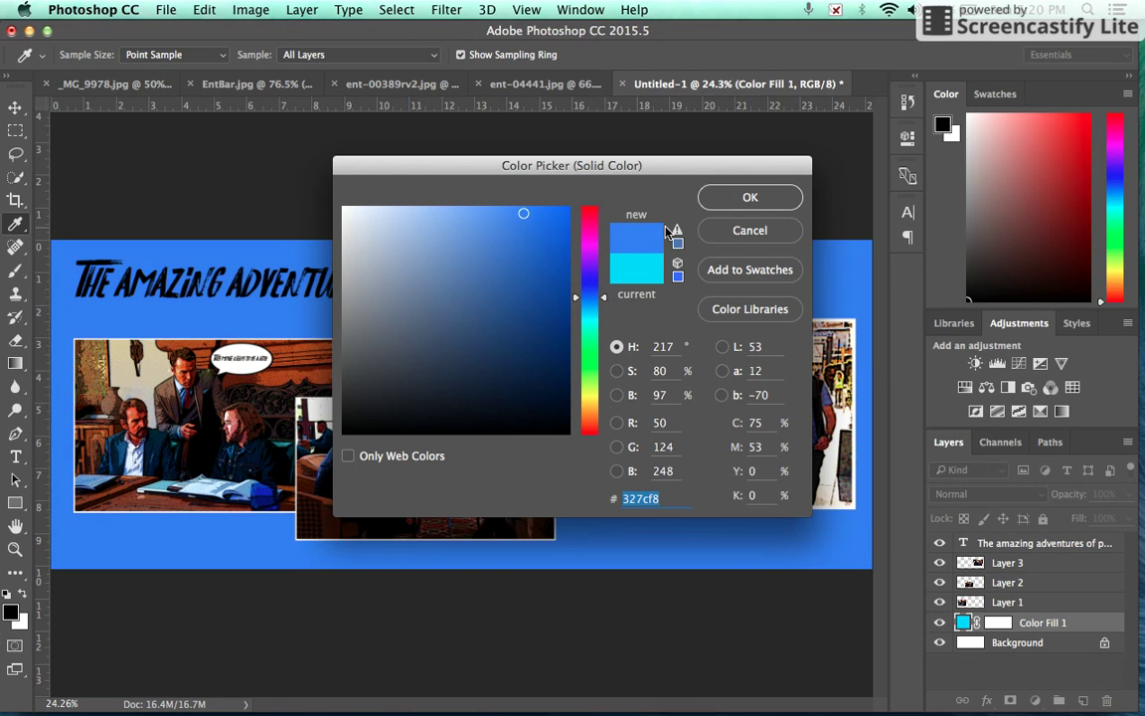
{"action": "left_click", "coordinate": [750, 199]}
{"action": "key", "text": "h"}
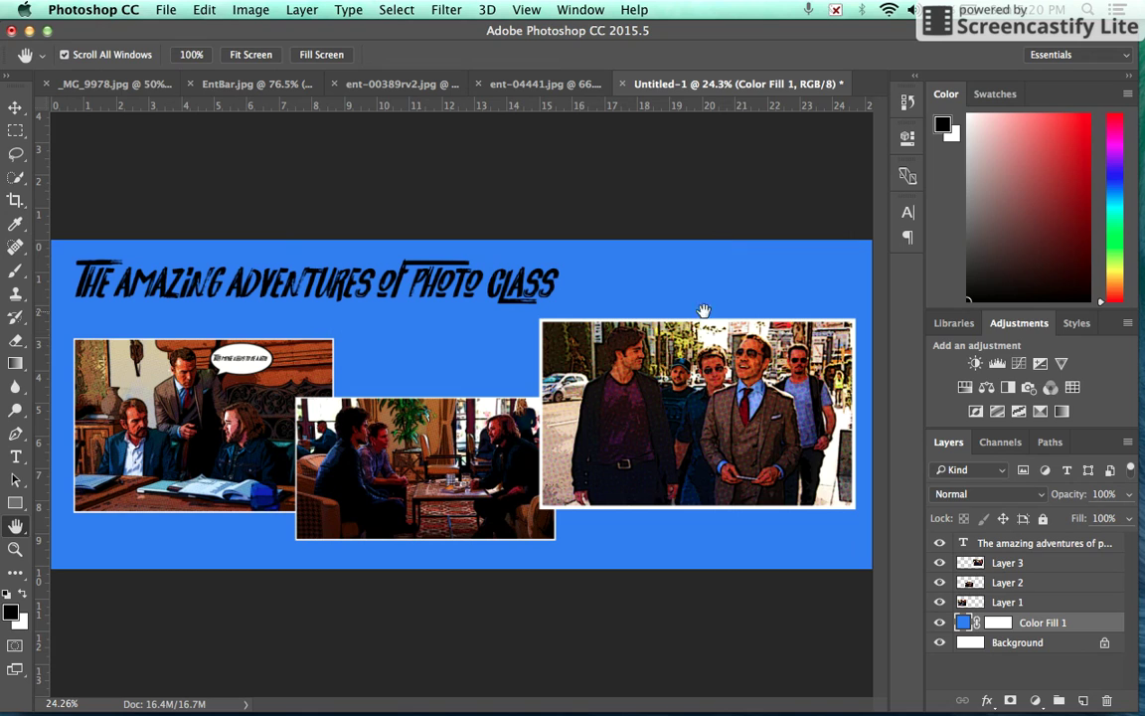